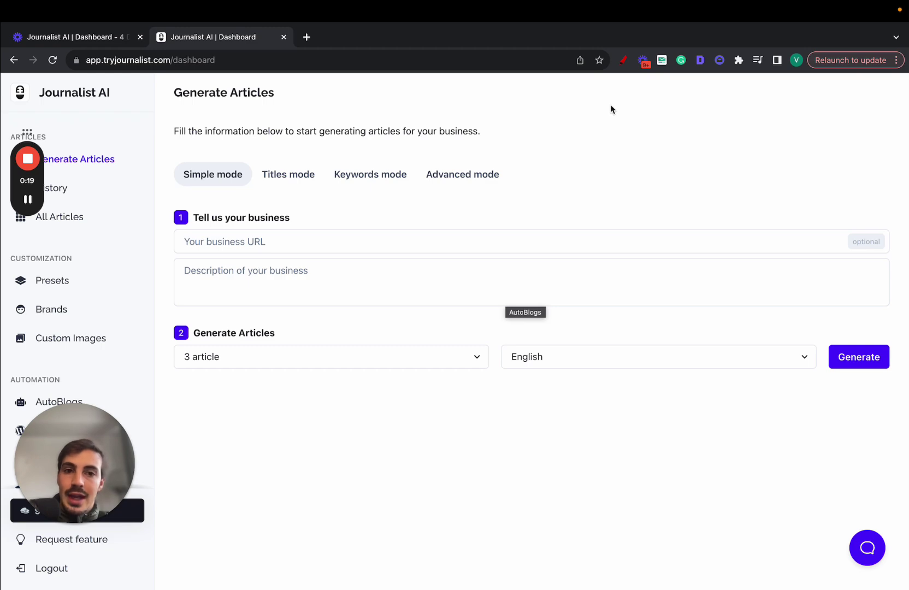
Step: Open the History page listing past article batches by Titles, Context and Keywords
click(88, 189)
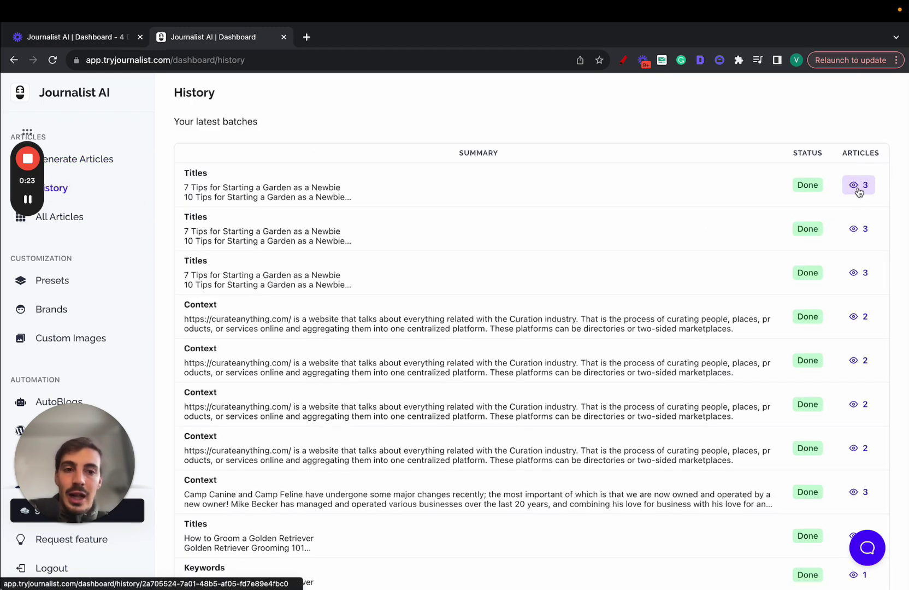
Step: Open the garden batch's first article, expand its table of contents, and follow its plants link
click(858, 189)
click(804, 266)
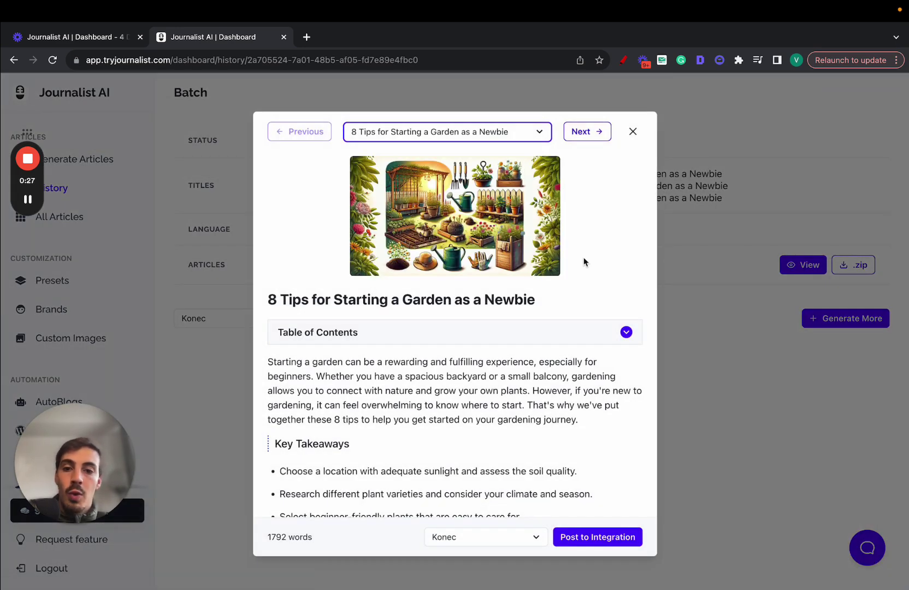
scroll(585, 265, down, 1)
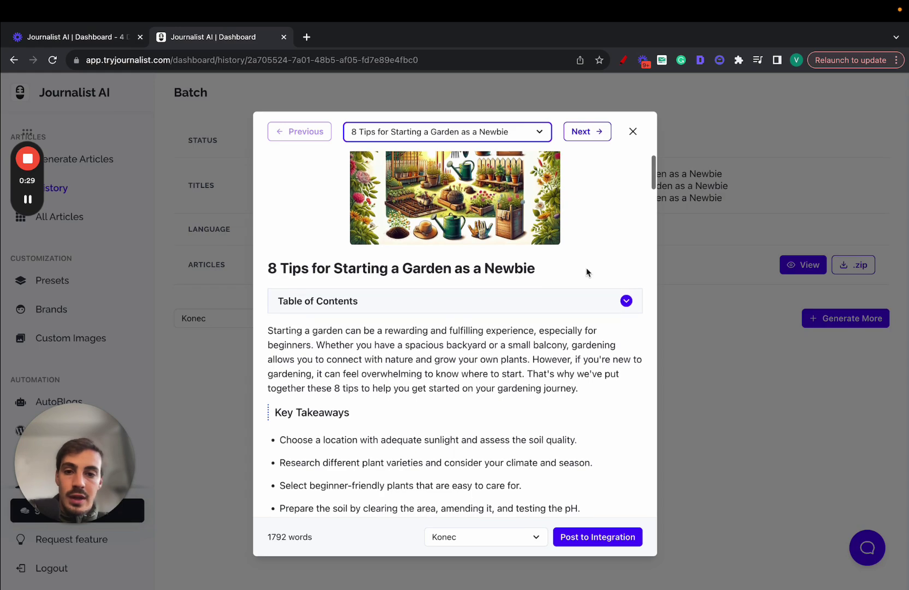
click(512, 309)
scroll(341, 218, down, 10)
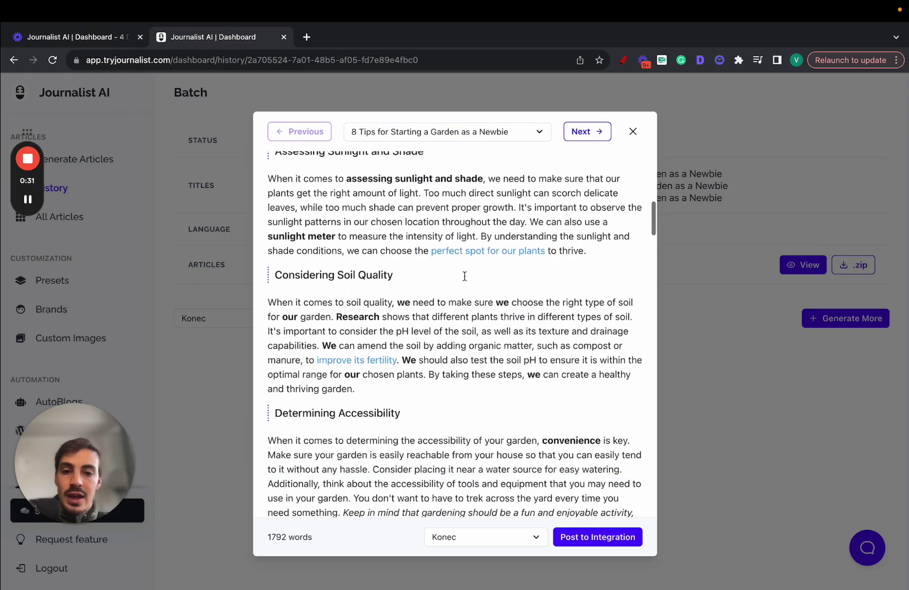
drag(342, 186, 637, 377)
click(492, 306)
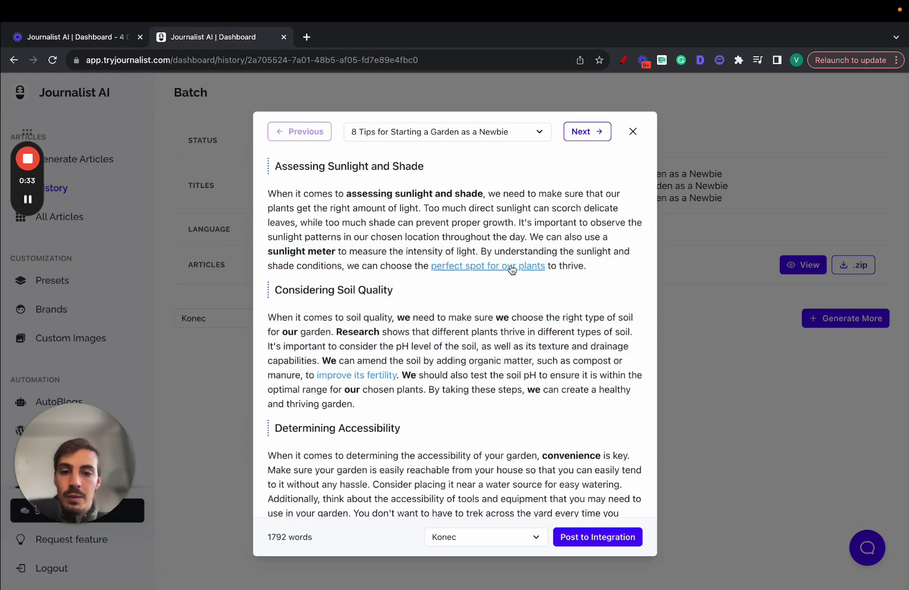
click(508, 266)
click(427, 36)
Step: Read through the 8 Tips article, highlighting passages along the way
scroll(367, 392, down, 6)
scroll(368, 393, down, 15)
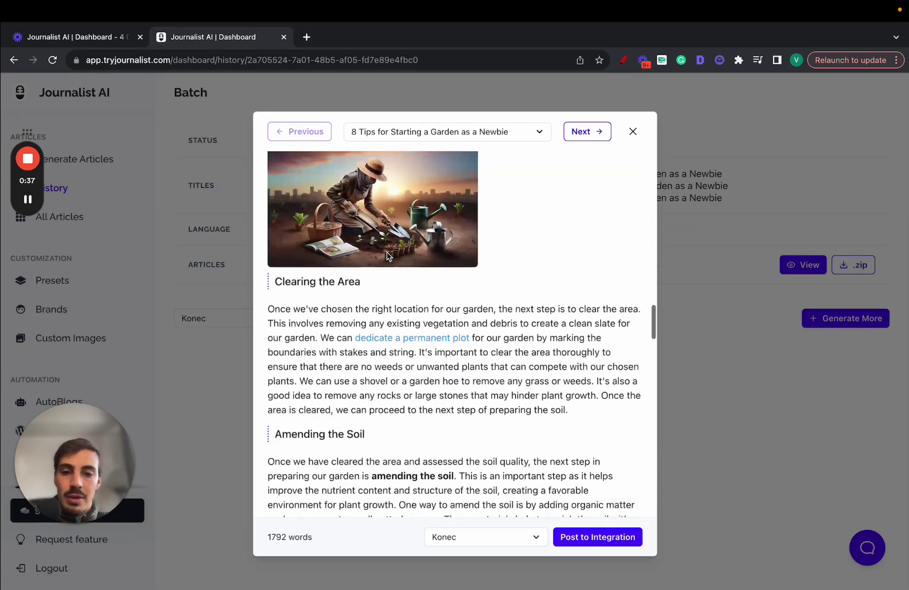
scroll(416, 288, down, 3)
scroll(410, 306, up, 5)
scroll(407, 319, up, 15)
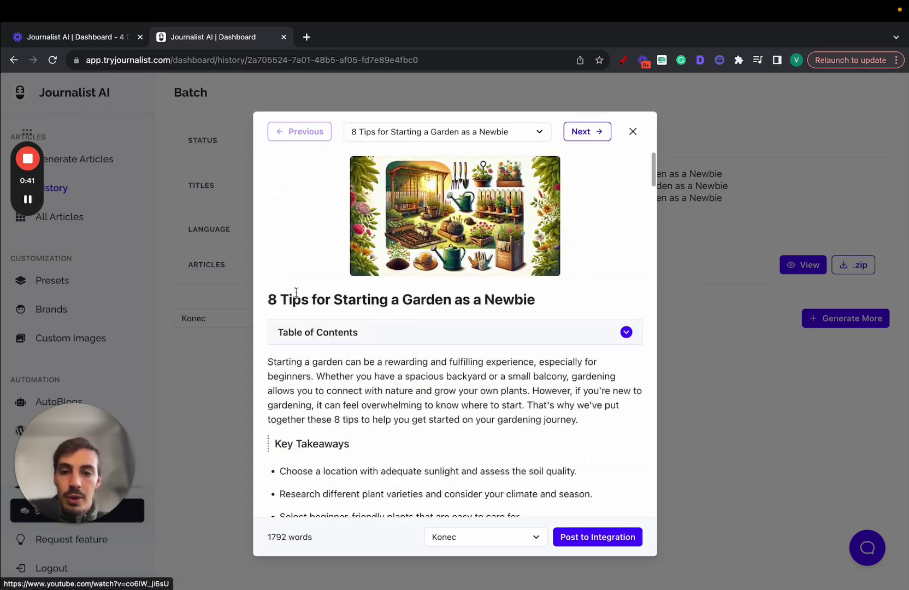
drag(291, 298, 533, 299)
scroll(527, 348, down, 10)
scroll(527, 348, down, 6)
scroll(473, 211, up, 2)
scroll(464, 229, down, 10)
scroll(371, 290, down, 15)
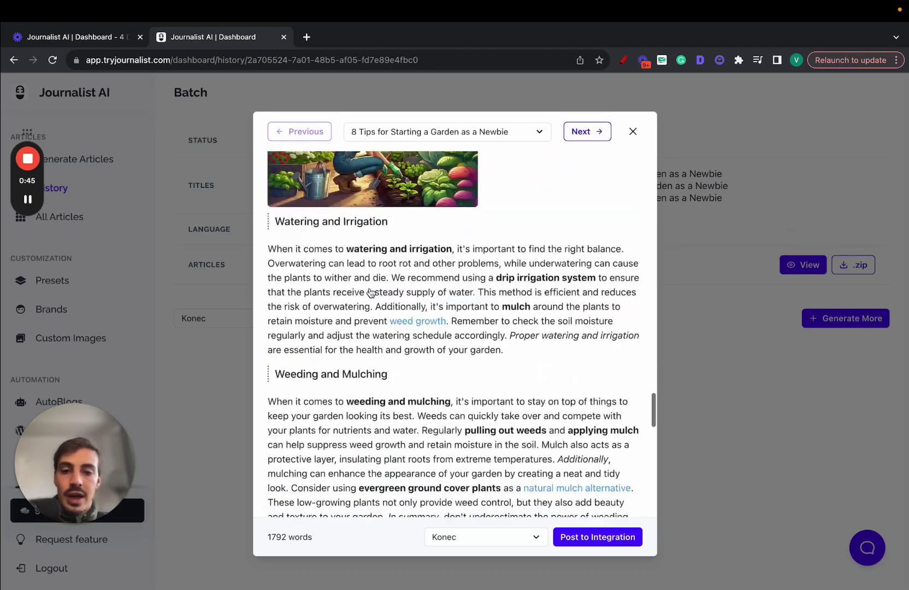
scroll(371, 292, up, 3)
scroll(407, 250, down, 5)
scroll(328, 280, up, 3)
drag(275, 243, 376, 240)
scroll(520, 241, up, 5)
Step: Visit the Epic Gardening store link, then return to the article in Journalist AI
super+click(299, 378)
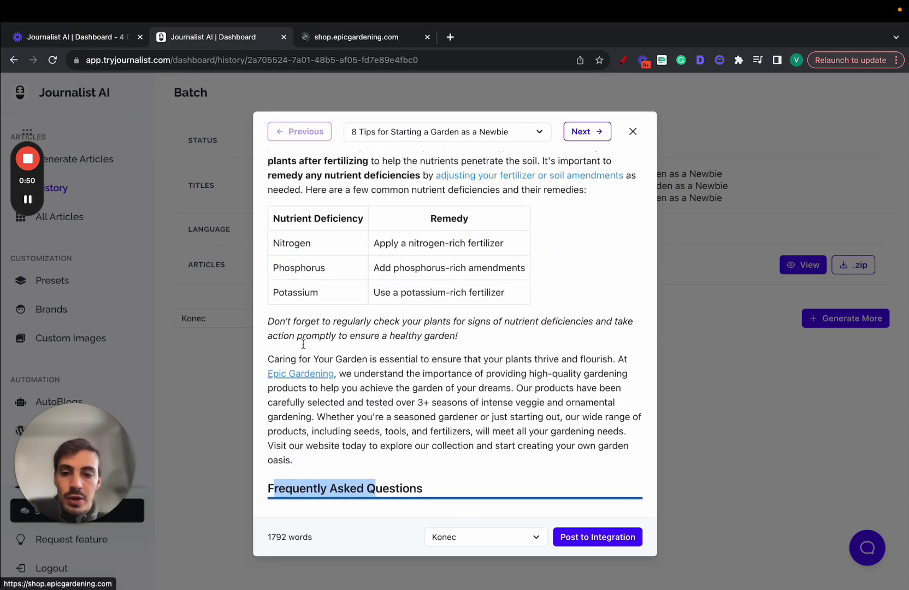
click(329, 43)
click(238, 43)
click(400, 371)
scroll(399, 371, up, 10)
scroll(399, 371, up, 15)
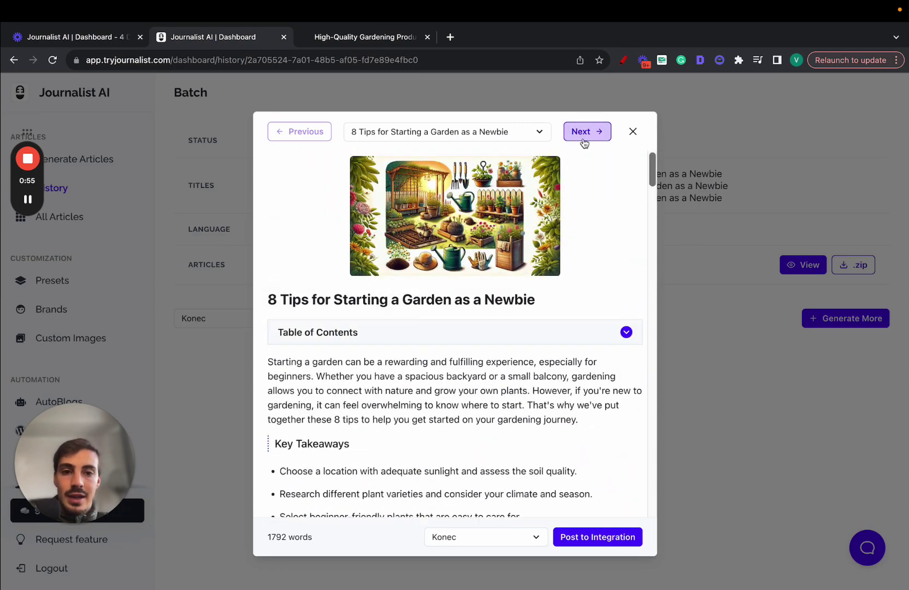
Step: Step forward to the 10 Tips and 7 Tips articles, then back to 10 Tips
click(584, 141)
click(584, 141)
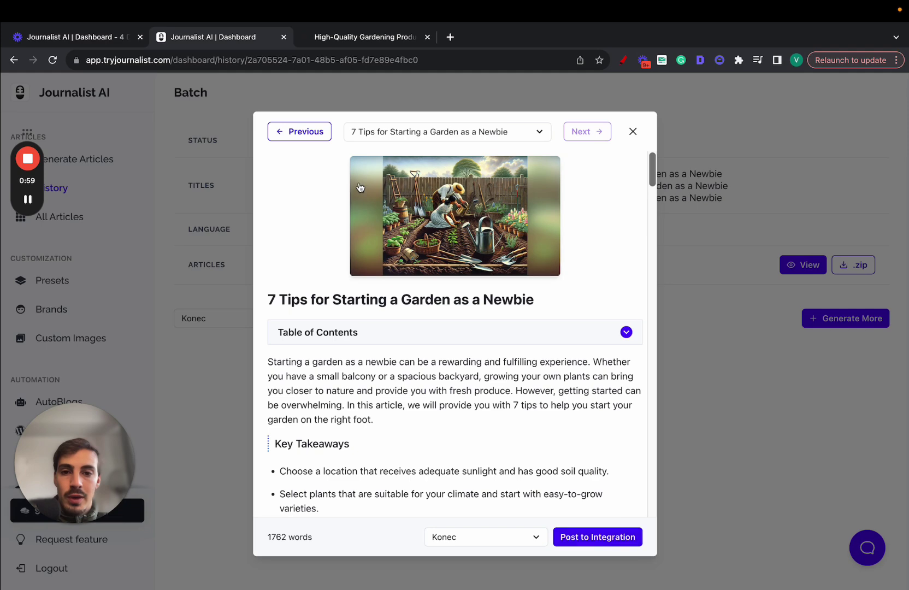
click(304, 132)
Step: Close the article viewer and highlight the batch's 3 / 3 article count
click(633, 131)
drag(544, 256, 605, 267)
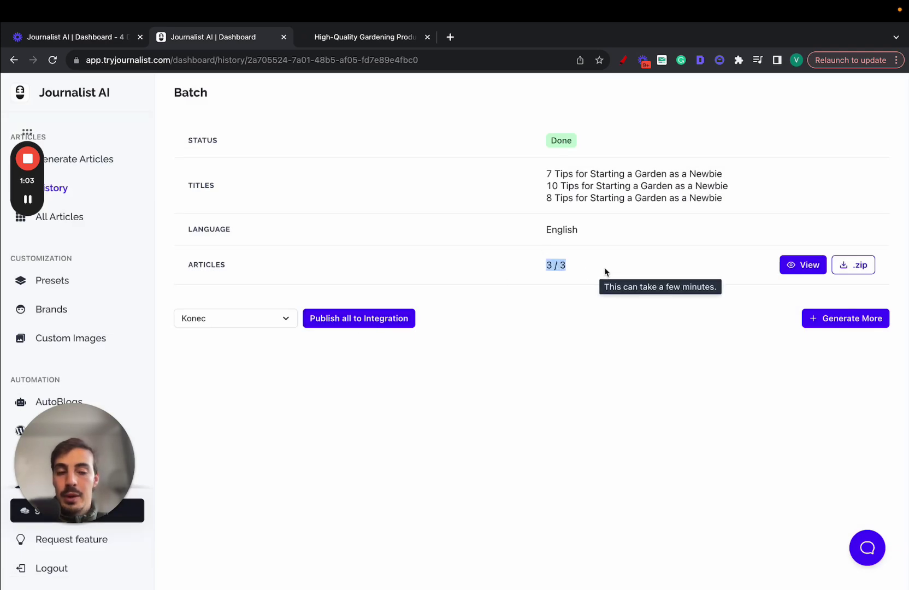
click(590, 304)
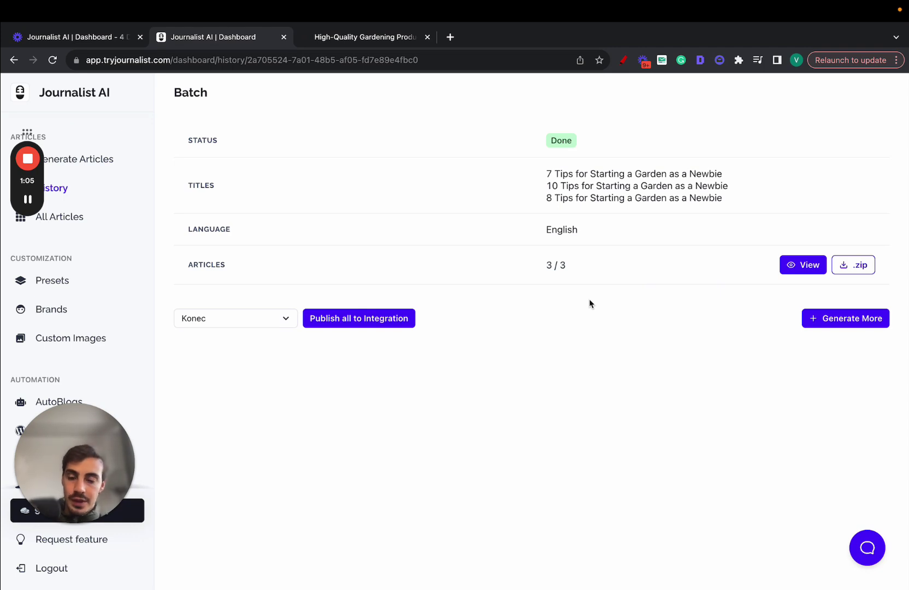
Step: Go to Generate Articles and cycle through Titles, Keywords, Advanced and Simple modes
click(119, 158)
click(295, 182)
click(370, 176)
click(453, 184)
click(200, 180)
Step: In Titles mode, enter the title 'wewewd' and set the language to Divehi
click(290, 188)
click(287, 245)
text(wewewd)
click(270, 422)
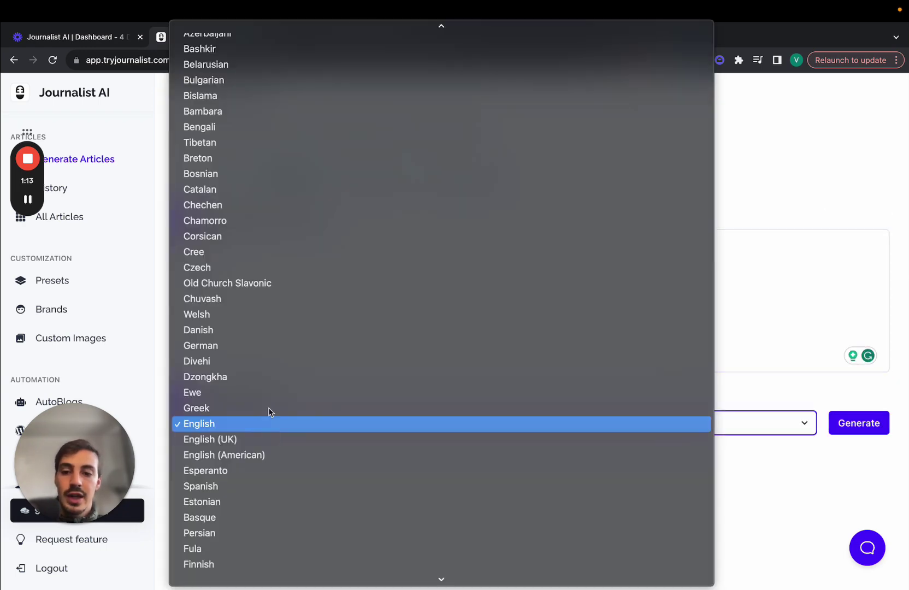
click(326, 363)
Step: Return to Simple mode and set the article count to 20 articles
click(362, 176)
click(213, 184)
click(429, 362)
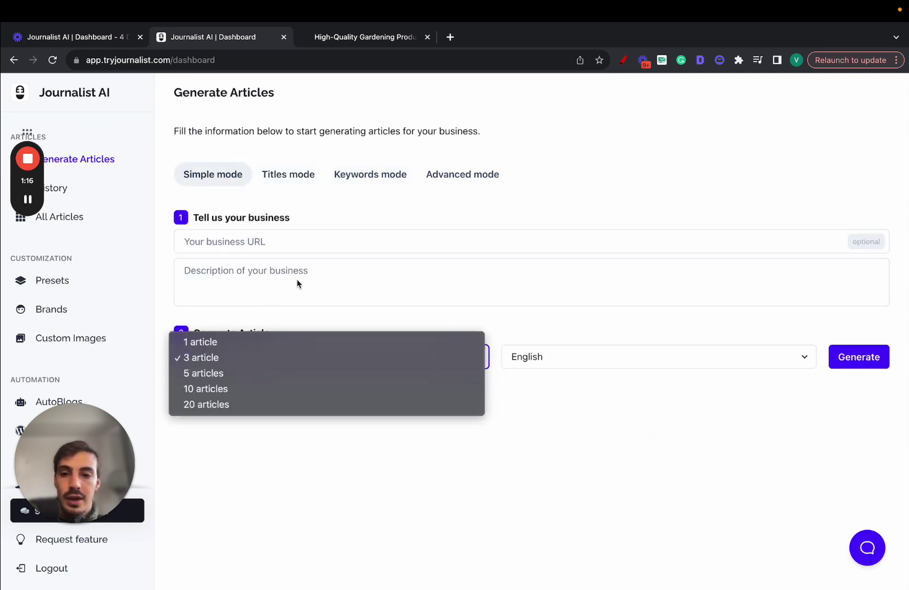
click(275, 404)
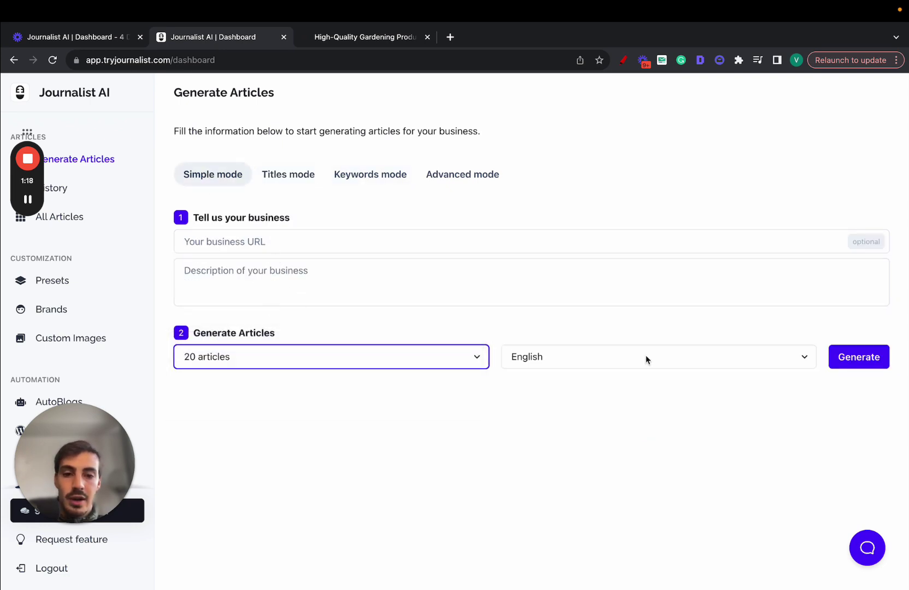
Step: Turn on the pen annotation and draw a red staircase rising across the page
click(426, 441)
click(624, 60)
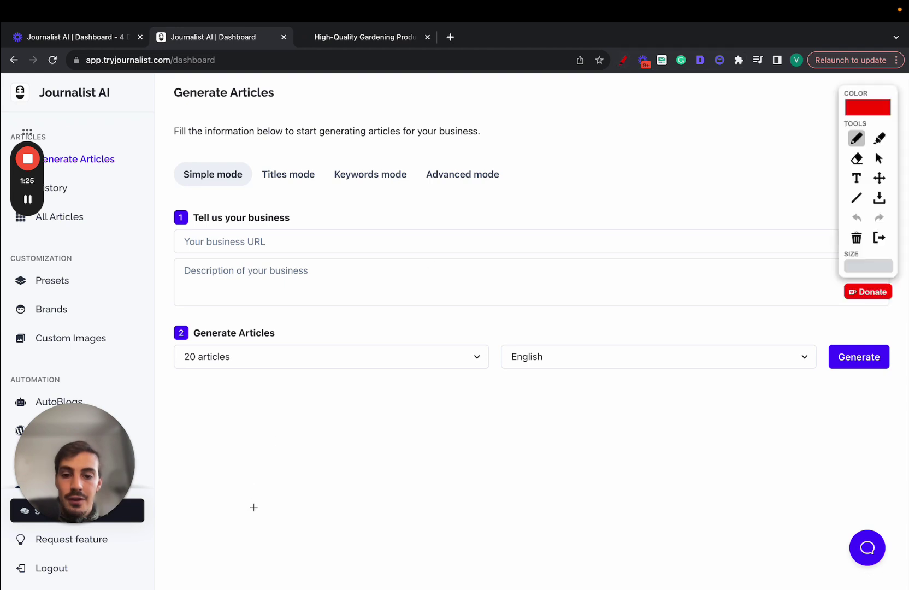
mouse_move(253, 507)
mouse_down()
mouse_move(386, 430)
mouse_move(388, 349)
mouse_move(503, 260)
mouse_move(626, 128)
mouse_move(698, 129)
mouse_move(661, 120)
mouse_move(673, 119)
mouse_up()
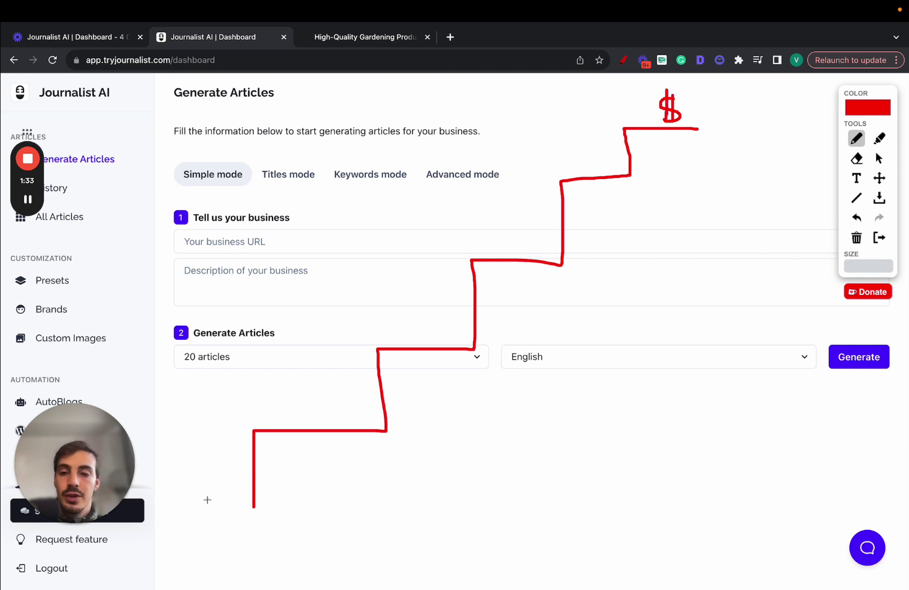
drag(208, 500, 283, 417)
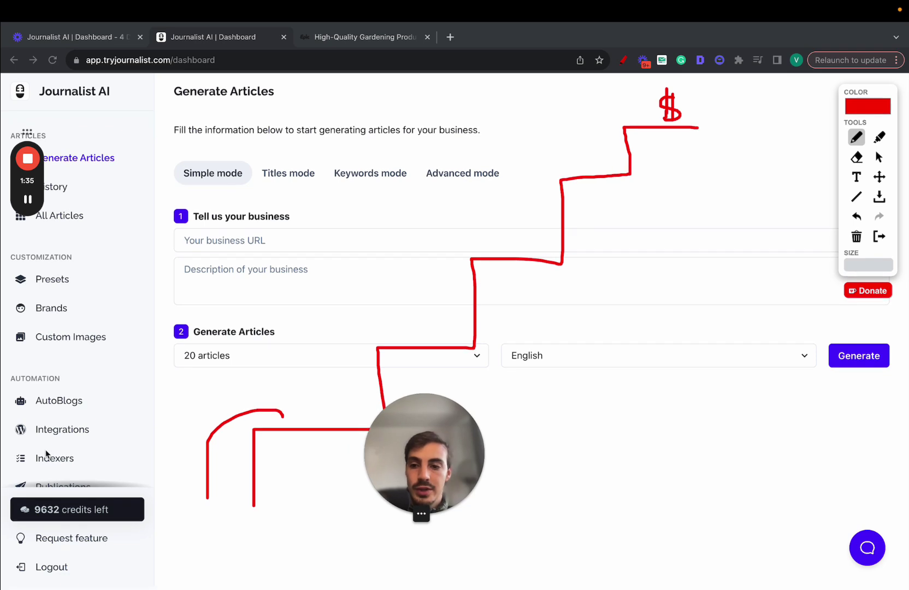
Step: Draw red arrows pointing at Keyword Monitors and Indexers in the sidebar
click(879, 158)
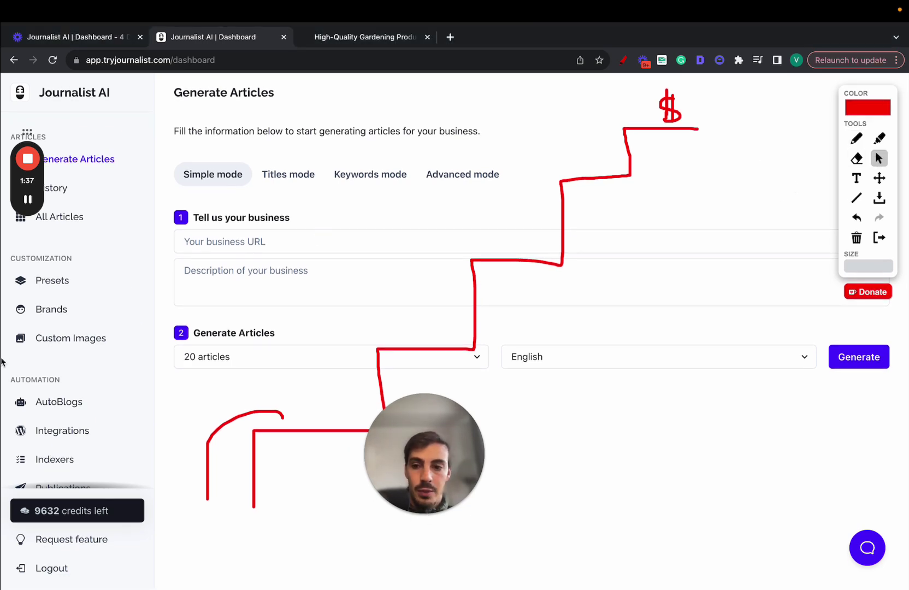
scroll(3, 361, down, 3)
click(857, 138)
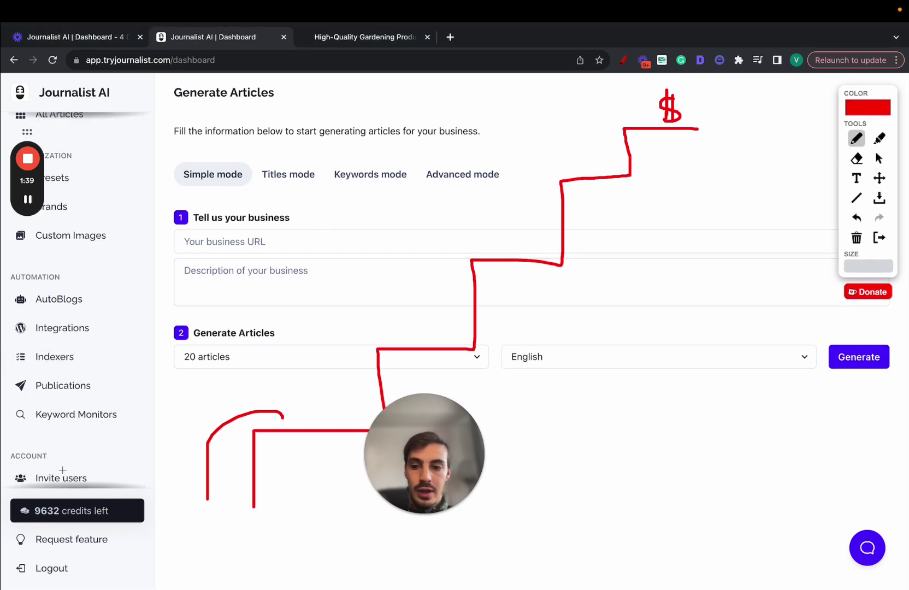
drag(156, 414, 127, 414)
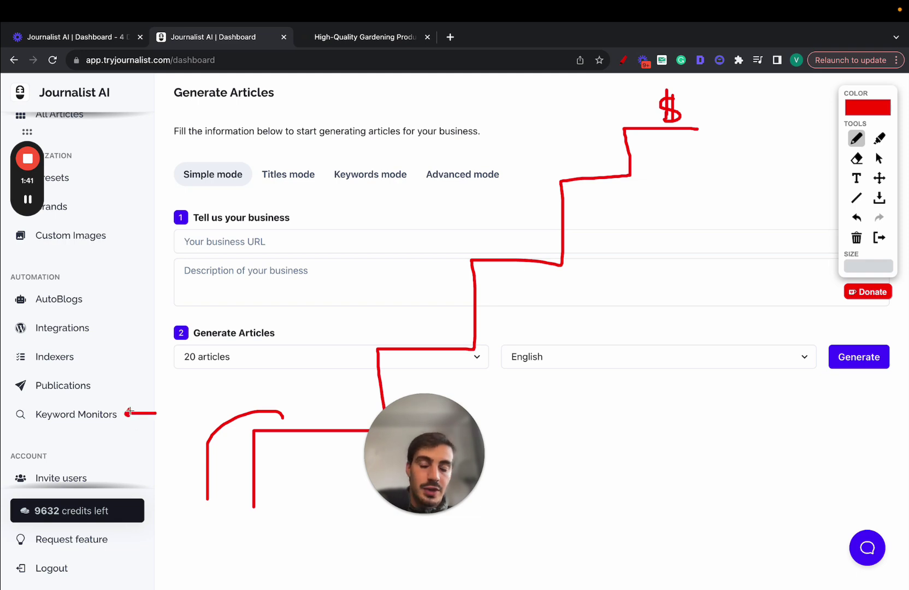
mouse_move(109, 358)
mouse_down()
mouse_move(74, 358)
mouse_move(86, 359)
mouse_up()
drag(420, 464, 71, 475)
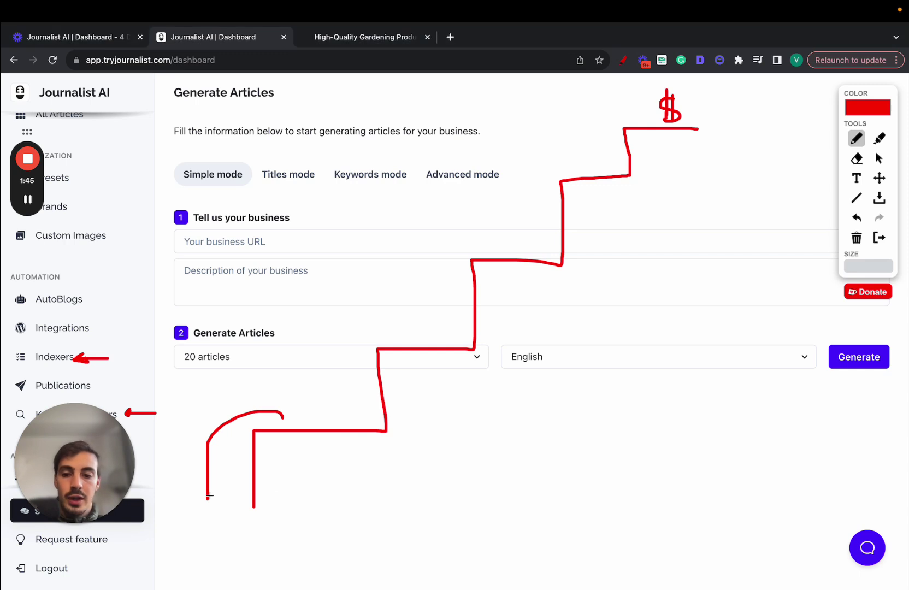
Step: Draw red sweeps up toward the dollar sketch and underline Journalist AI and All Articles
mouse_move(209, 495)
mouse_down()
mouse_move(241, 414)
mouse_move(318, 415)
mouse_move(317, 376)
mouse_move(544, 242)
mouse_move(560, 209)
mouse_move(548, 175)
mouse_up()
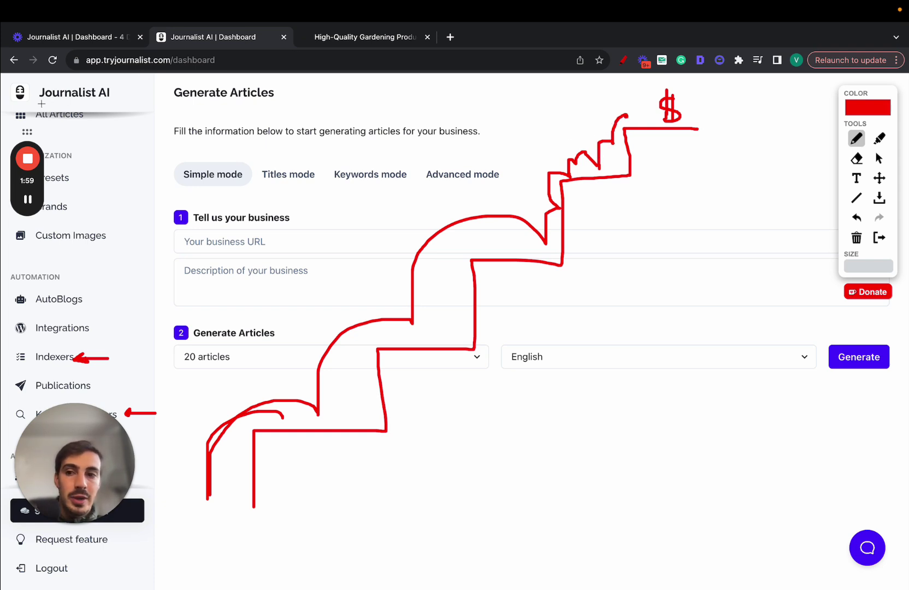
drag(41, 104, 145, 103)
mouse_move(171, 483)
mouse_down()
mouse_move(421, 176)
mouse_move(587, 114)
mouse_up()
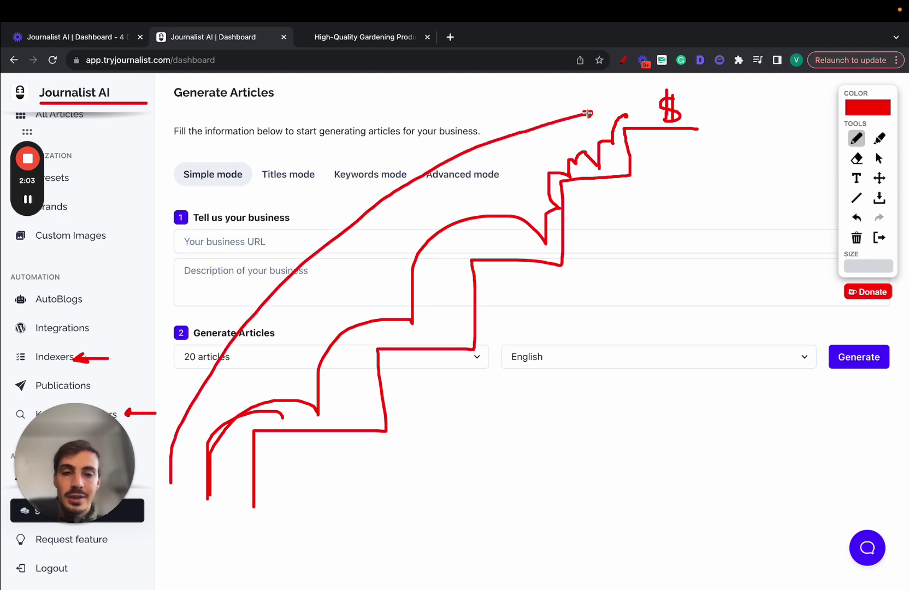
drag(125, 89, 174, 88)
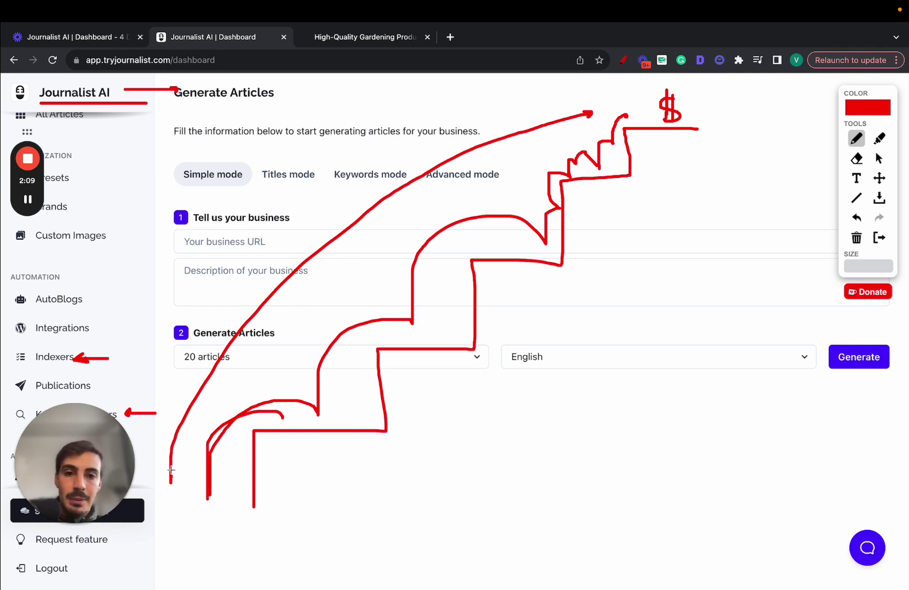
mouse_move(171, 451)
mouse_down()
mouse_move(456, 174)
mouse_move(570, 119)
mouse_up()
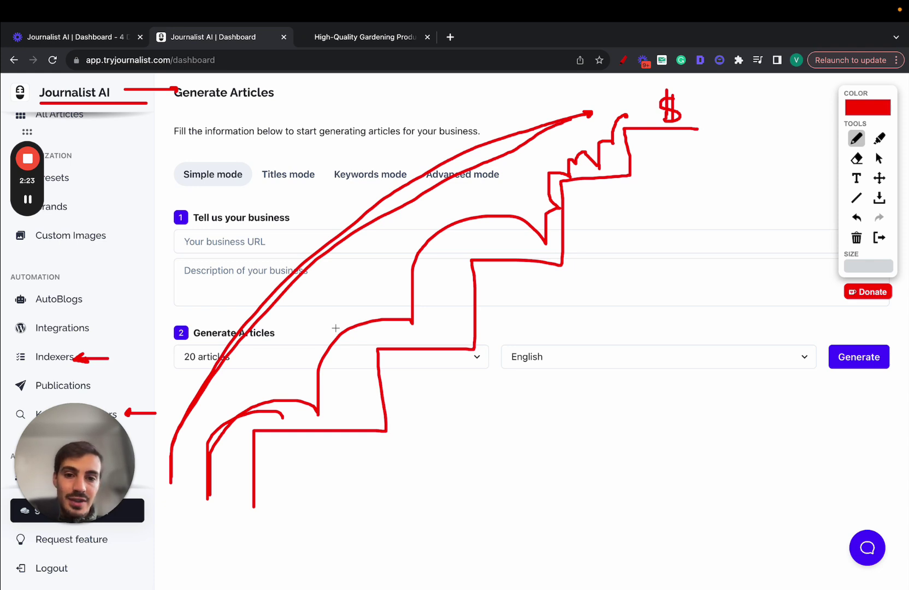
drag(48, 111, 124, 112)
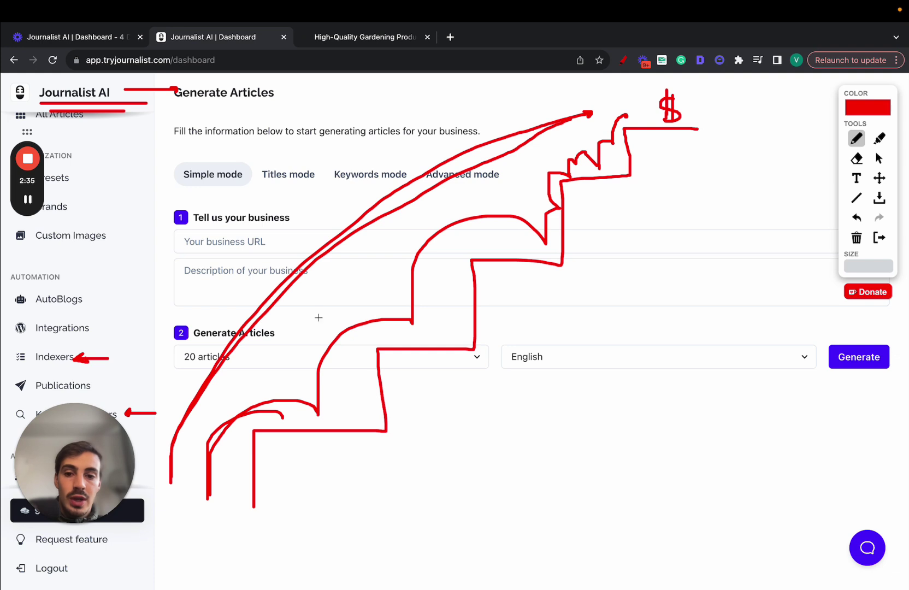
mouse_move(173, 481)
mouse_down()
mouse_move(186, 413)
mouse_move(513, 137)
mouse_move(612, 98)
mouse_move(602, 112)
mouse_up()
mouse_move(199, 470)
mouse_down()
mouse_move(409, 298)
mouse_move(568, 189)
mouse_up()
Step: Clear the red sketches and switch article generation to Titles mode
click(879, 238)
scroll(102, 138, up, 3)
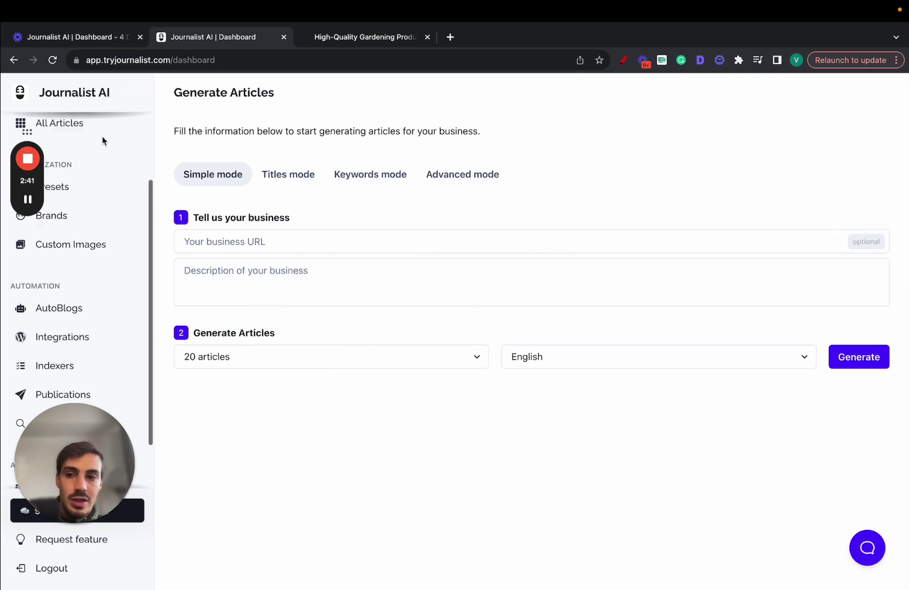
click(288, 174)
click(304, 233)
Step: Switch to Keywords mode and browse the language list, keeping English
click(361, 174)
click(321, 250)
click(312, 419)
scroll(336, 385, down, 10)
scroll(337, 385, down, 20)
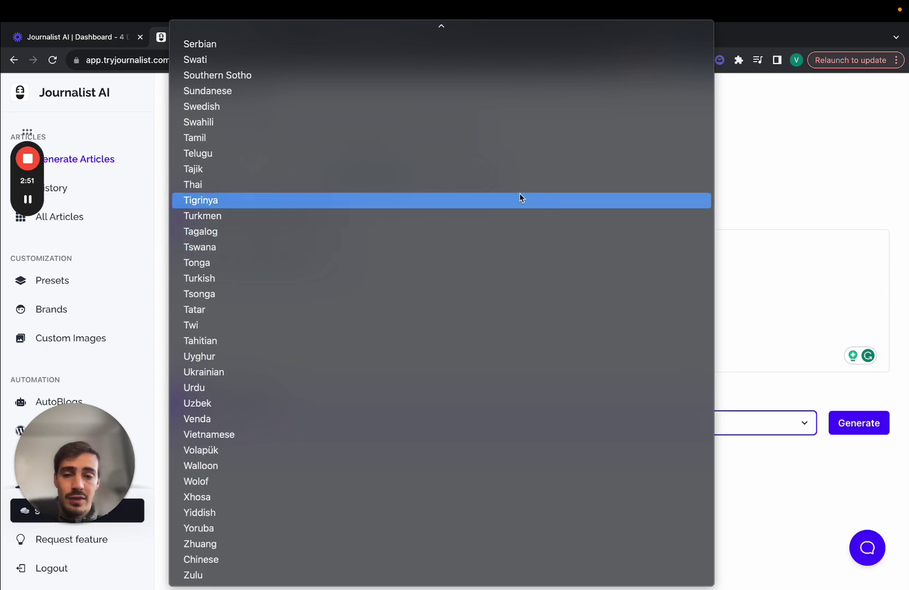
click(862, 158)
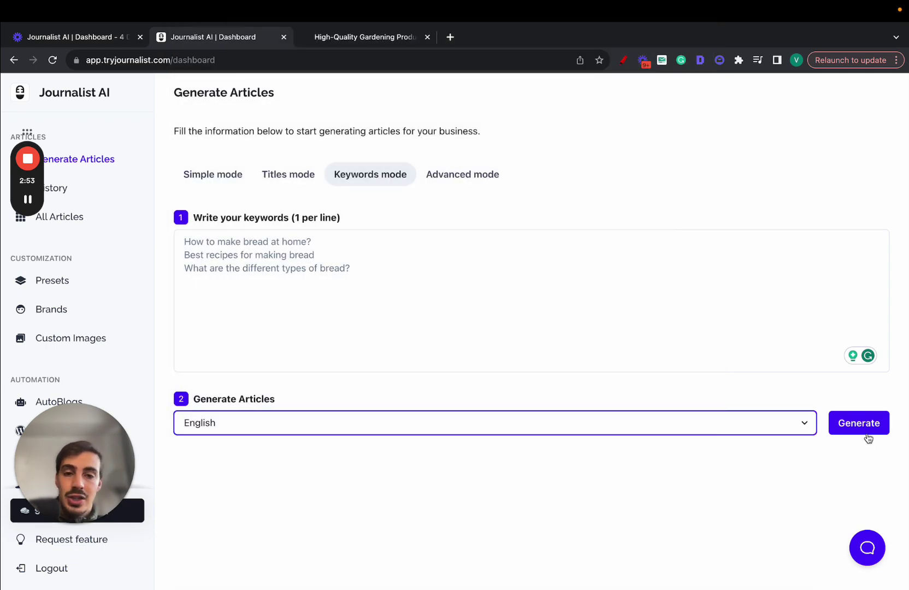
Step: From History, open the Golden Retriever grooming batch and preview its articles
click(112, 197)
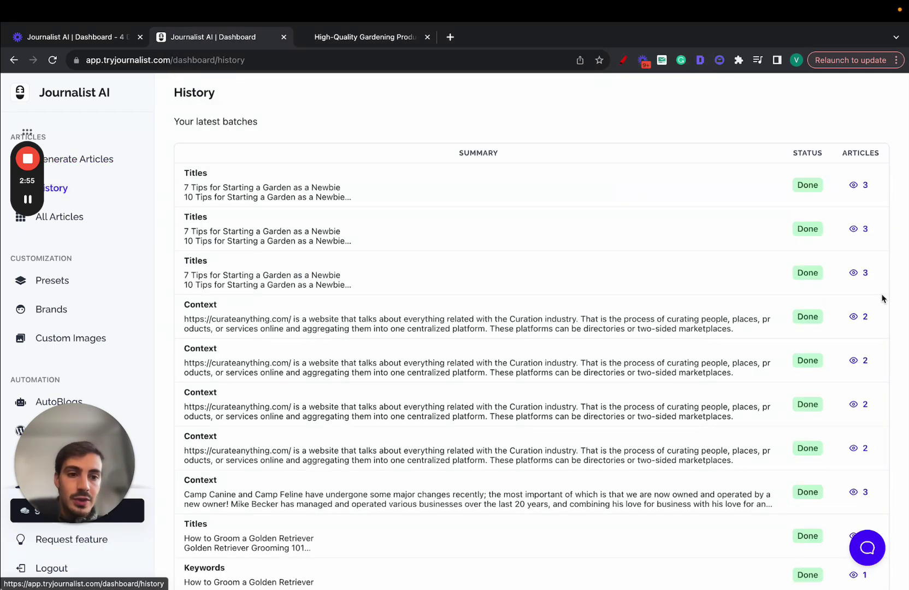
scroll(858, 328, down, 3)
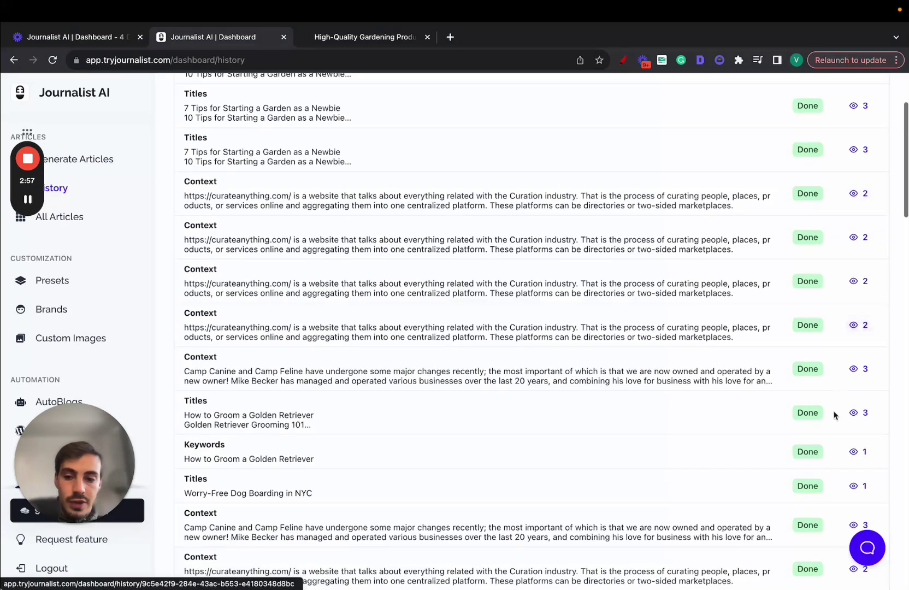
click(862, 418)
click(810, 272)
Step: Step through to 'How to Groom a Golden Retriever', read it, and close the preview
scroll(584, 229, down, 1)
click(596, 133)
click(598, 134)
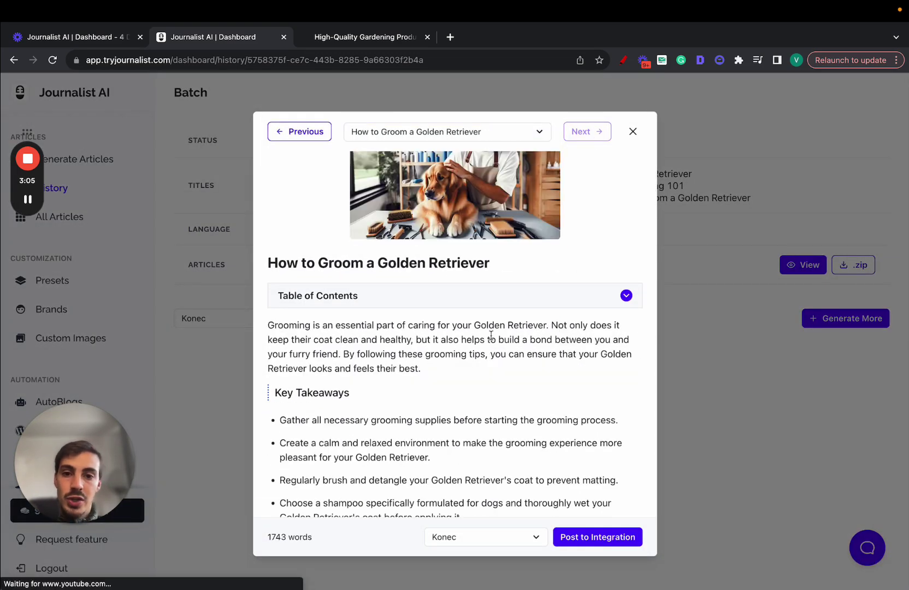
scroll(576, 334, down, 8)
scroll(499, 328, down, 15)
scroll(499, 329, down, 10)
scroll(498, 325, up, 8)
scroll(498, 325, down, 8)
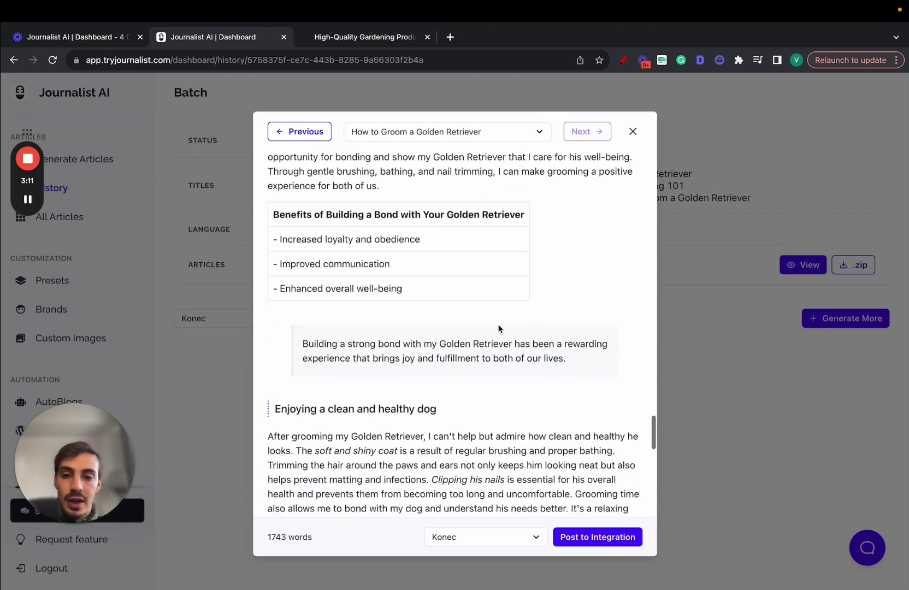
scroll(498, 324, up, 3)
scroll(498, 325, up, 15)
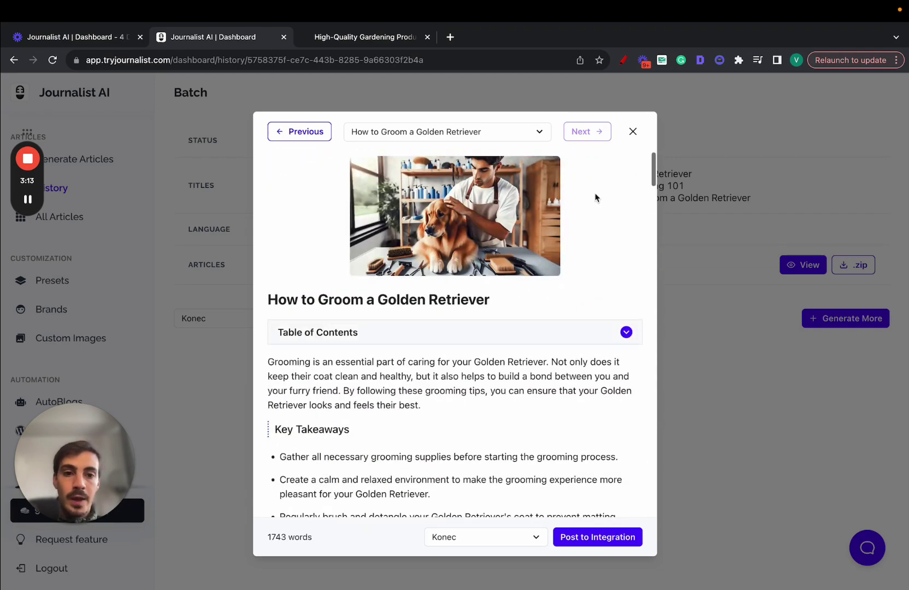
click(632, 133)
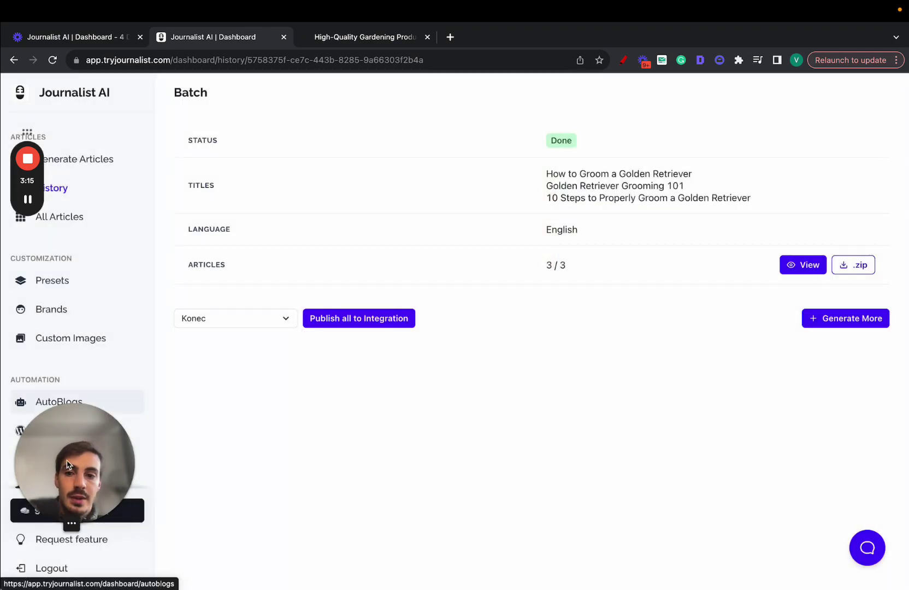
scroll(3, 377, down, 2)
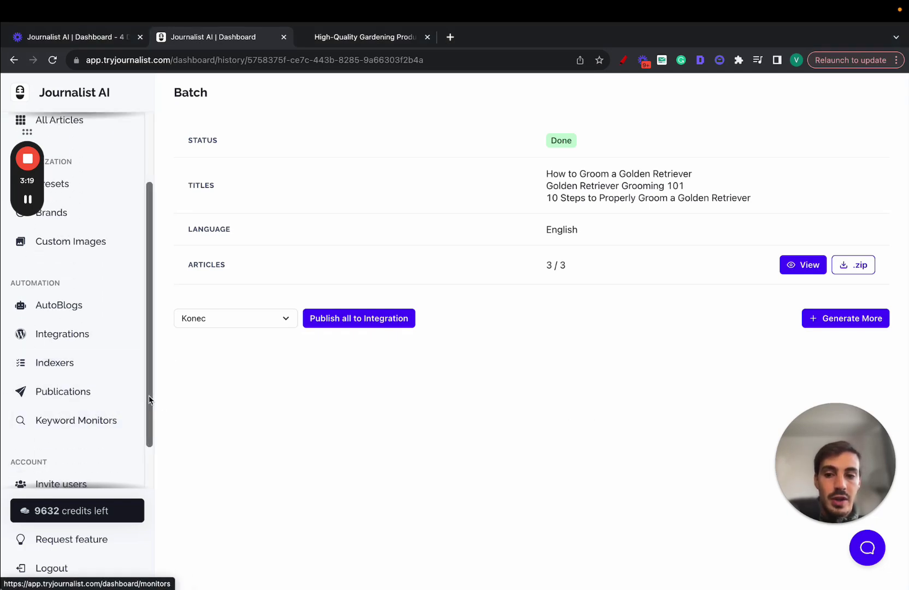
Step: Open AutoBlogs and draw a red underline and long curve over the page
click(85, 311)
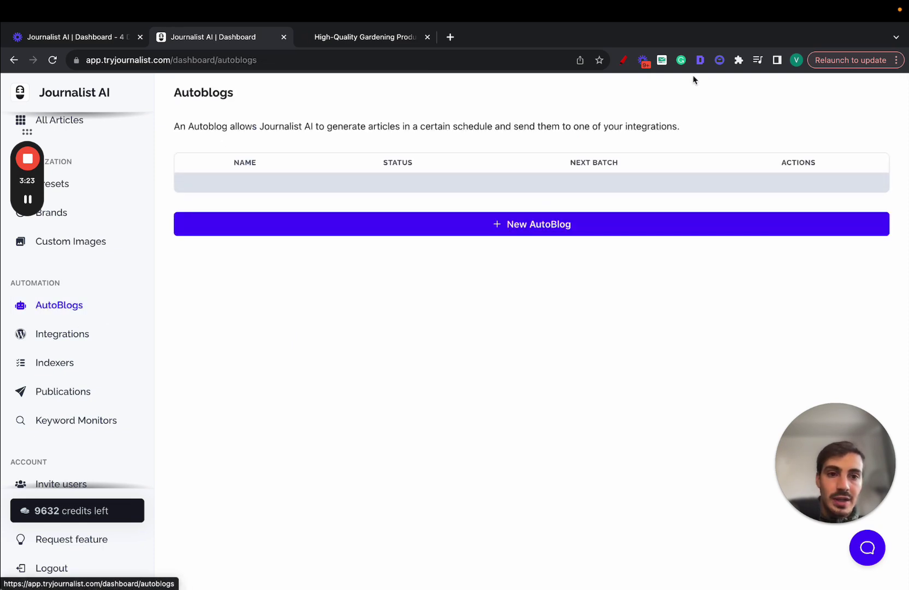
click(624, 60)
drag(40, 102, 85, 101)
mouse_move(71, 108)
mouse_down()
mouse_move(399, 420)
mouse_move(426, 432)
mouse_up()
mouse_move(496, 314)
mouse_down()
mouse_move(522, 530)
mouse_move(507, 298)
mouse_up()
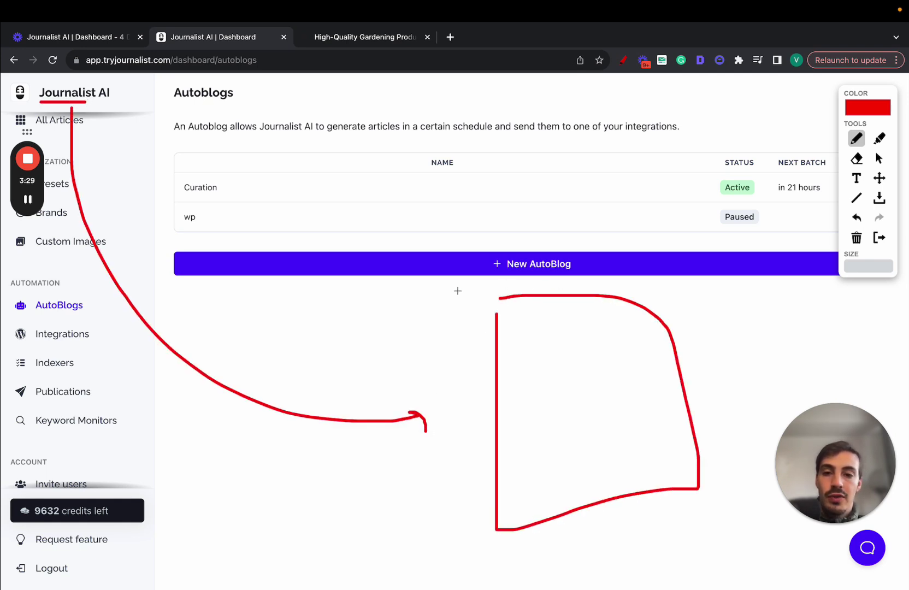
click(879, 158)
Step: Browse the Shopify, Ghost, Wix, Webflow, Blogger, Zapier and External API integration types
click(16, 335)
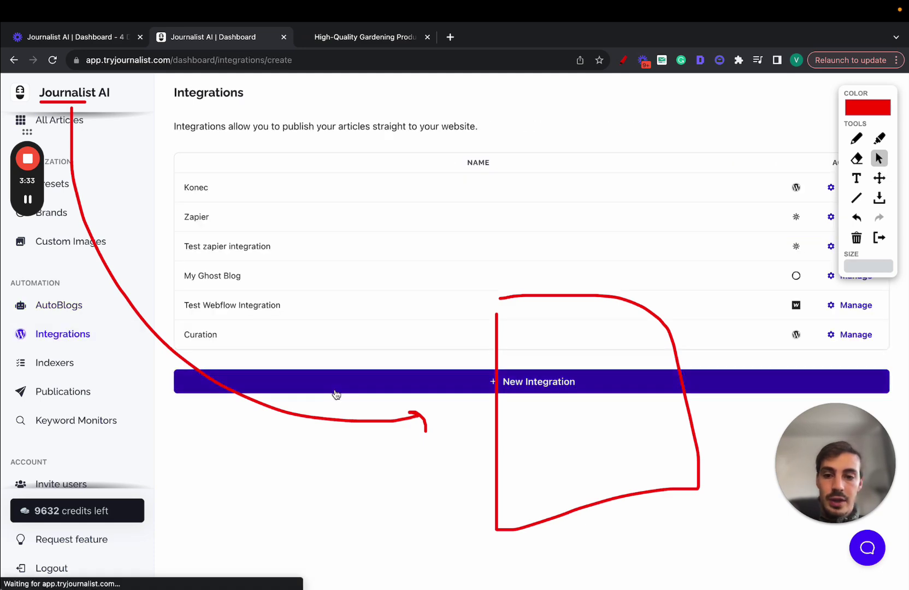
click(300, 189)
click(373, 189)
click(438, 189)
click(500, 193)
click(607, 199)
click(655, 196)
click(780, 200)
Step: Back on AutoBlogs, sketch a red G+P and move the annotation toolbar lower
click(64, 307)
click(858, 138)
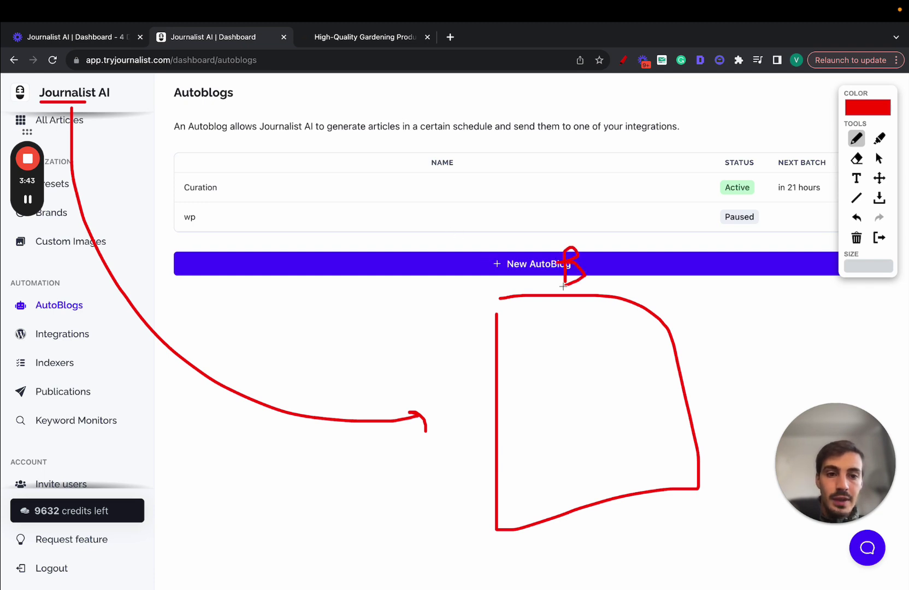
drag(195, 298, 205, 340)
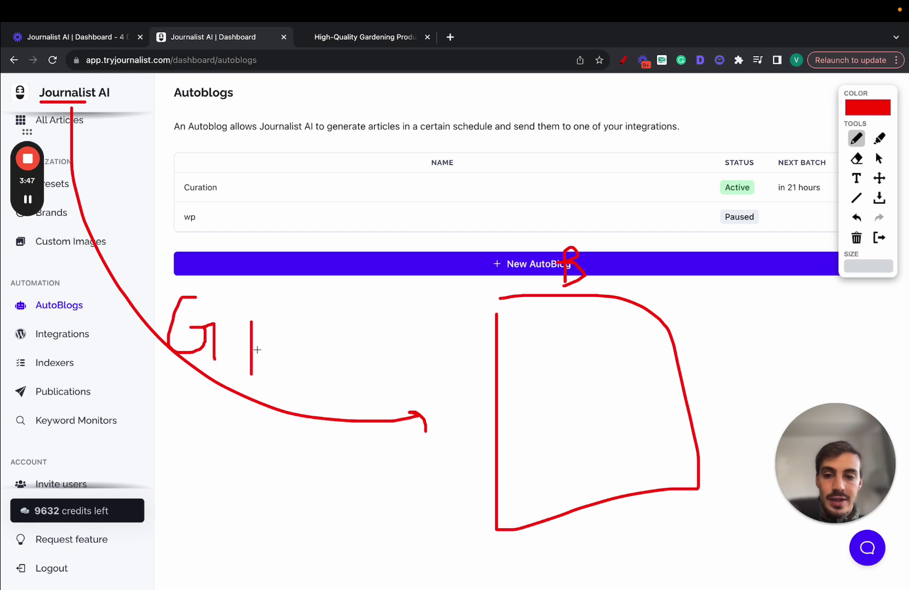
drag(285, 337, 277, 329)
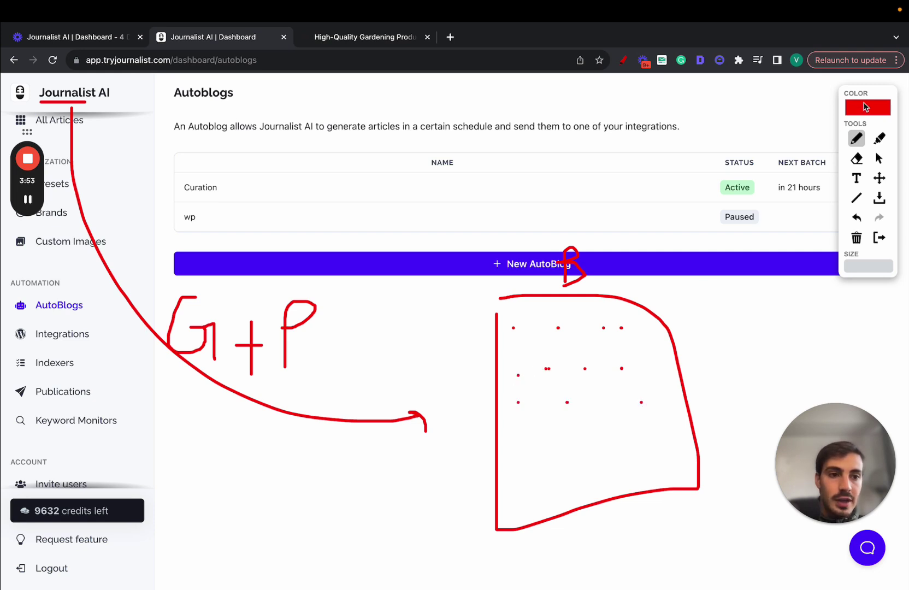
drag(866, 107, 369, 420)
click(370, 420)
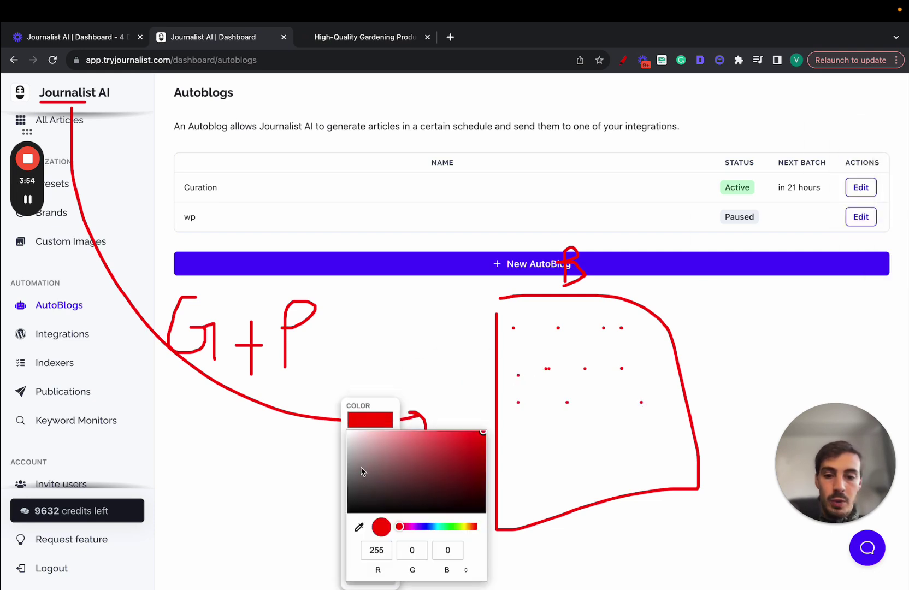
click(381, 417)
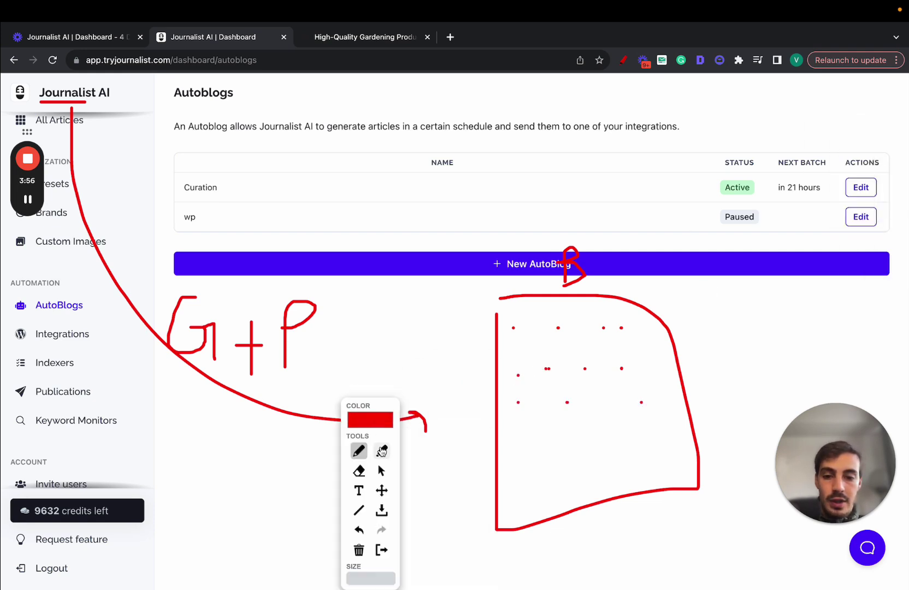
Step: Edit the Curation autoblog, settling on quantity 60 after trying 150 and 300, frequency Every day
click(862, 187)
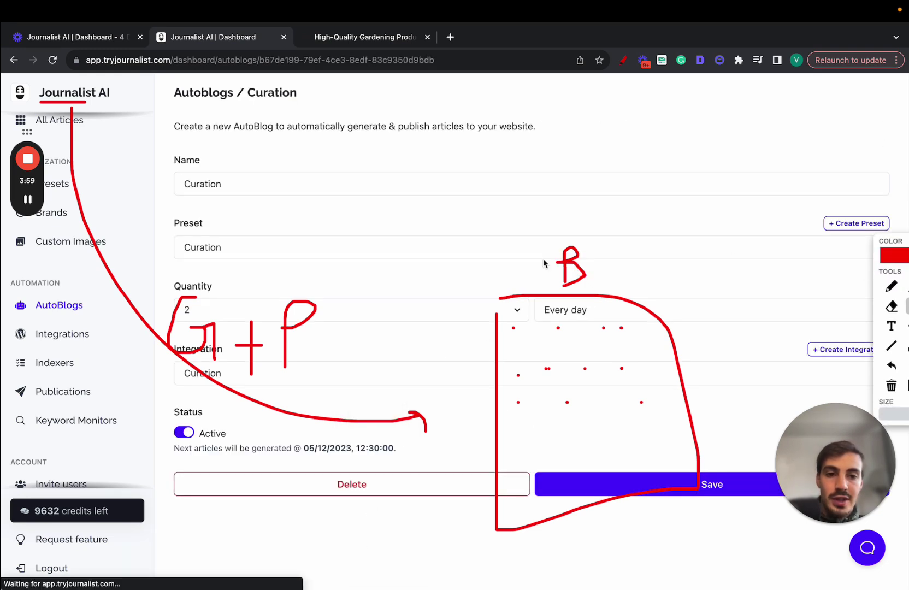
click(284, 311)
click(228, 436)
click(440, 307)
click(306, 326)
click(558, 310)
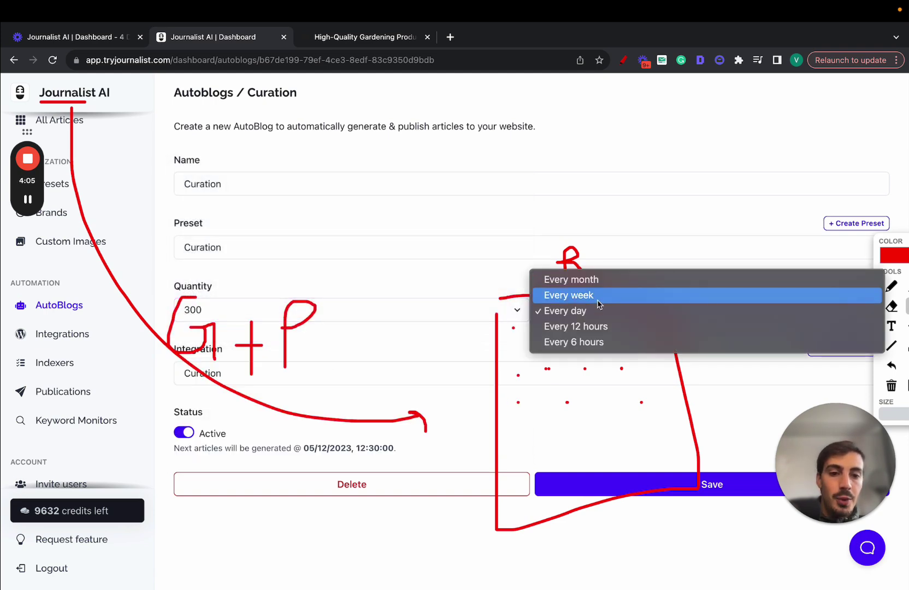
click(408, 340)
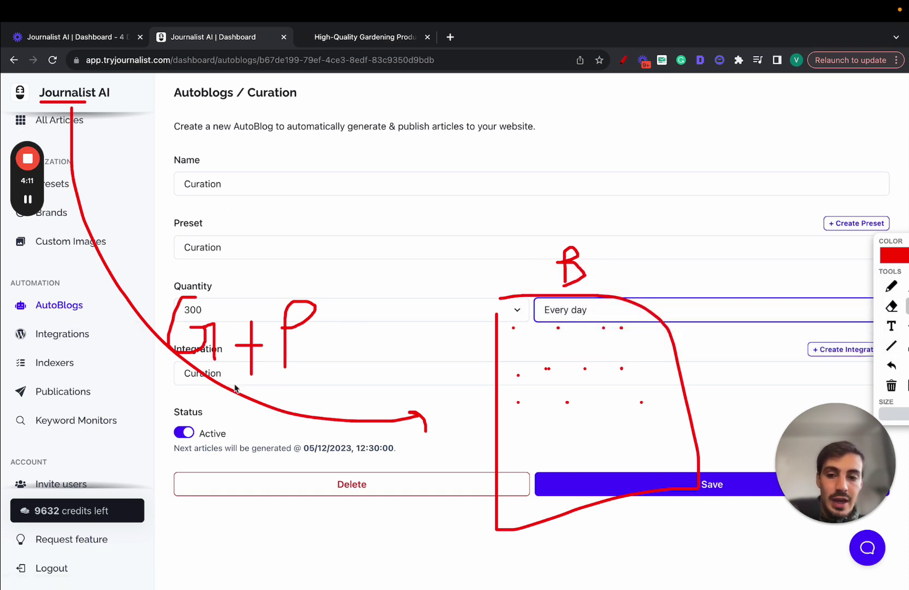
click(316, 307)
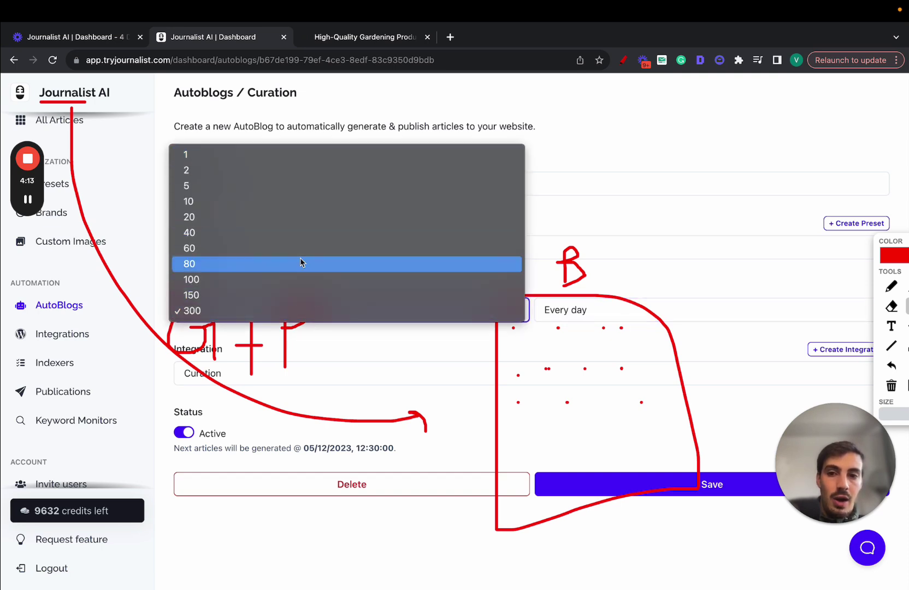
click(368, 256)
click(623, 310)
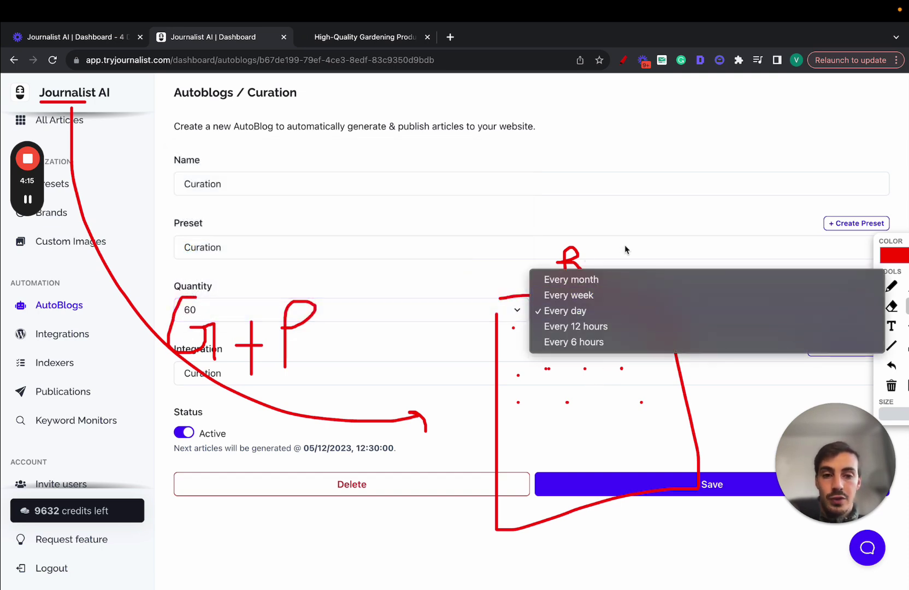
click(901, 292)
click(901, 290)
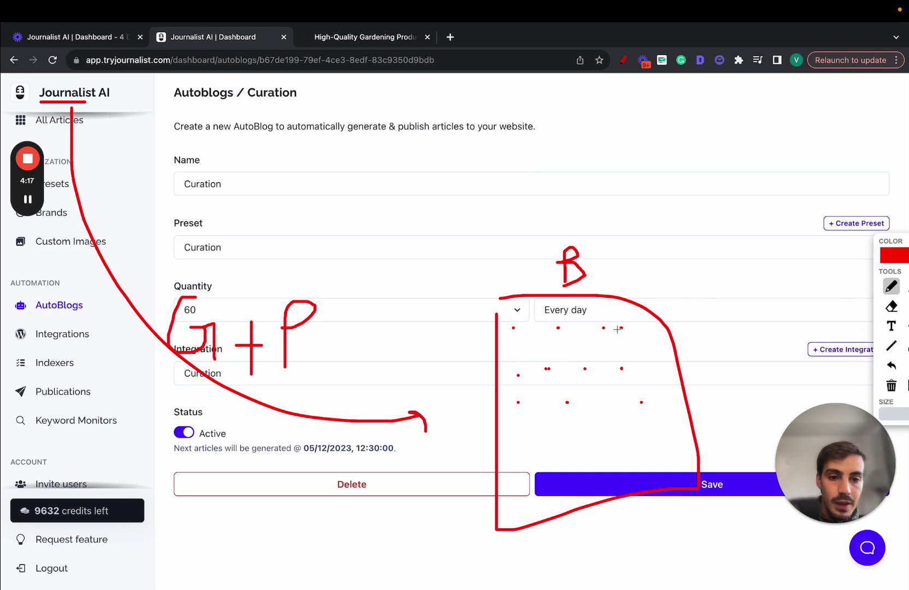
Step: Draw red arrows, a page outline with a heading line, and long strokes over the Curation form
drag(639, 328, 750, 150)
drag(640, 328, 751, 285)
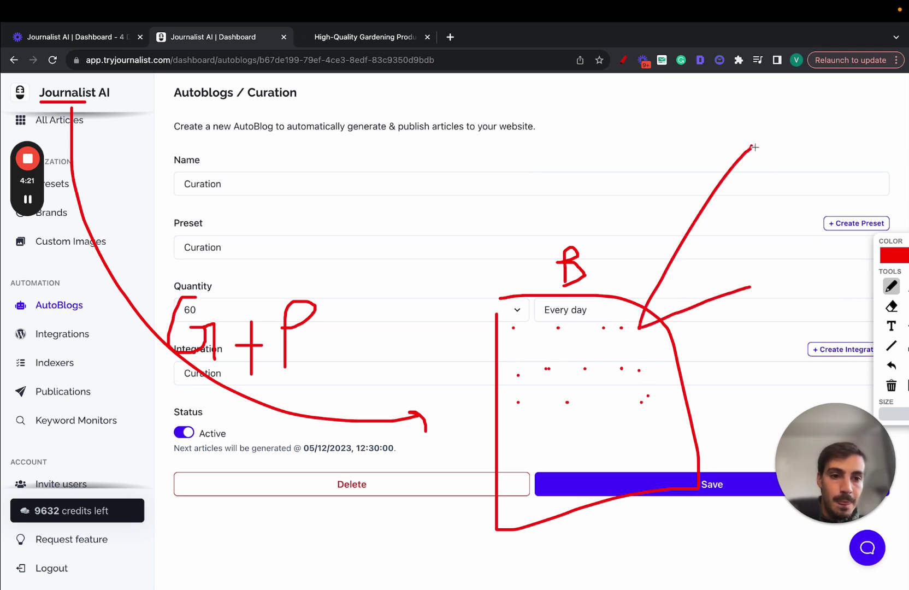
mouse_move(754, 150)
mouse_down()
mouse_move(870, 337)
mouse_move(838, 96)
mouse_move(759, 114)
mouse_up()
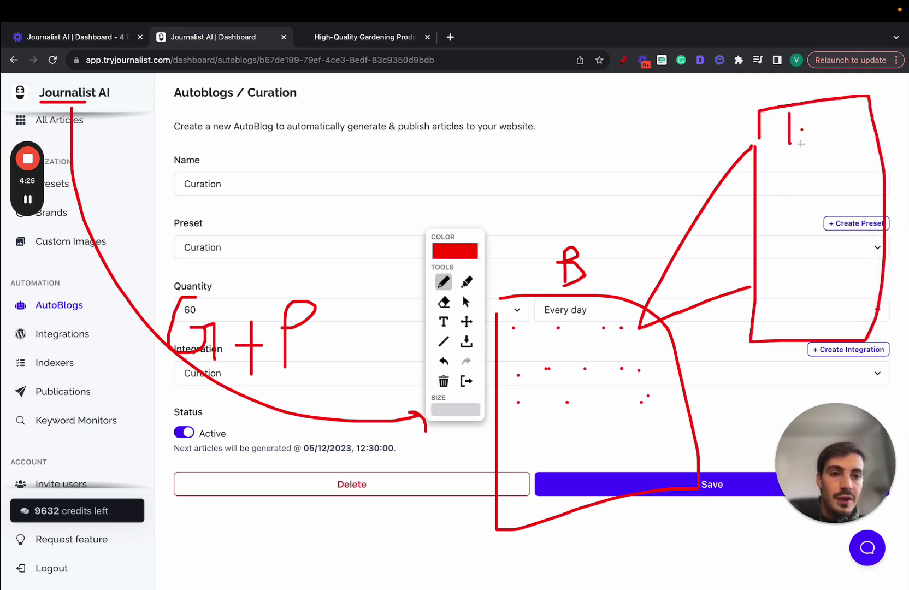
drag(838, 142, 799, 108)
drag(777, 161, 870, 177)
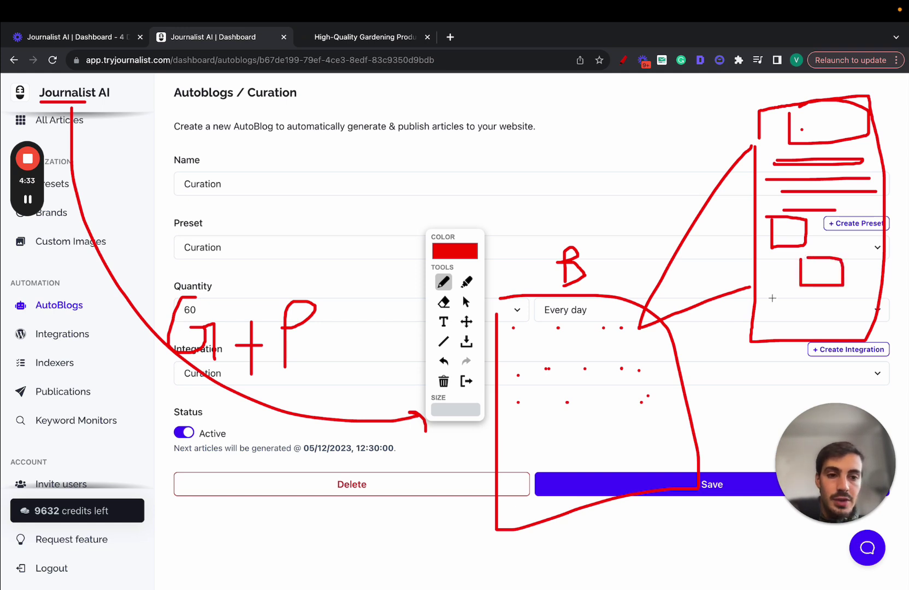
drag(770, 287, 628, 343)
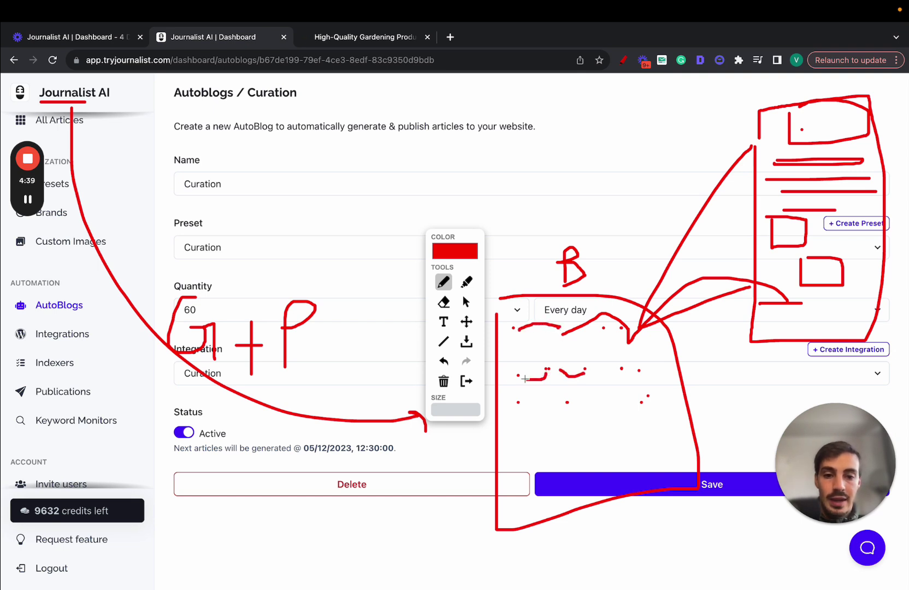
mouse_move(785, 261)
mouse_down()
mouse_move(716, 210)
mouse_move(522, 106)
mouse_up()
drag(829, 248, 589, 34)
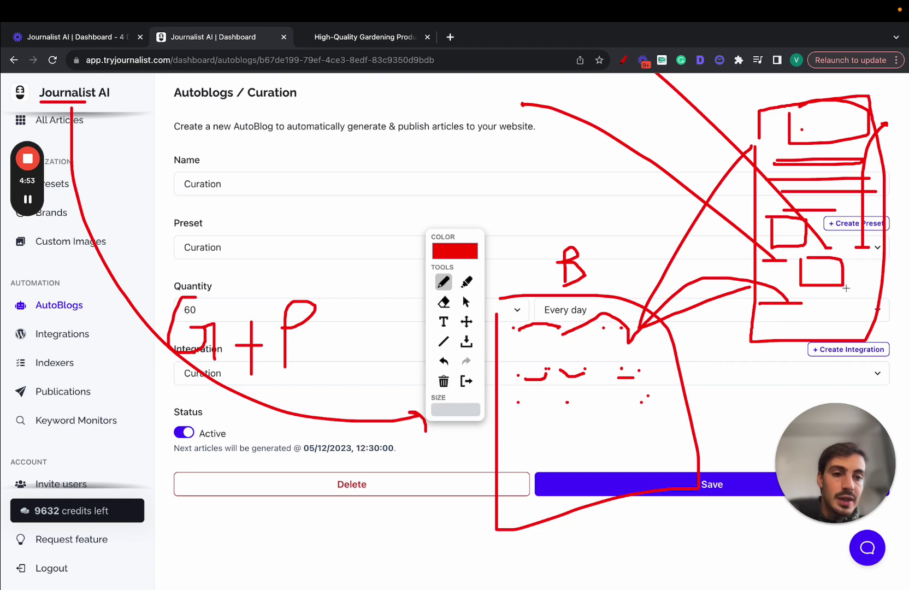
drag(844, 287, 884, 286)
mouse_move(779, 307)
mouse_down()
mouse_move(869, 322)
mouse_move(763, 343)
mouse_move(765, 310)
mouse_up()
mouse_move(816, 331)
mouse_down()
mouse_move(459, 490)
mouse_move(339, 482)
mouse_move(345, 500)
mouse_move(387, 482)
mouse_up()
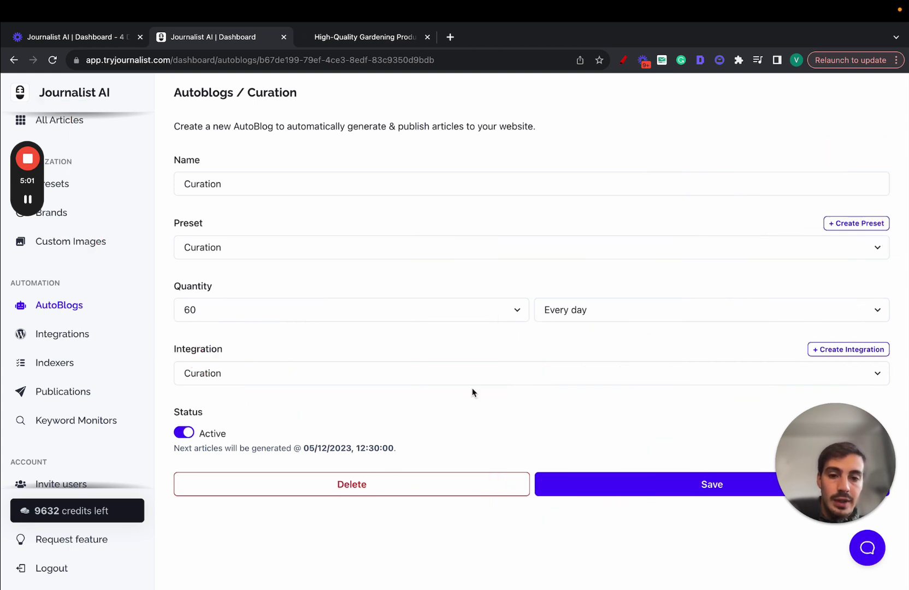
Step: Clear the annotations and open the Golden Retriever grooming batch from History
click(469, 382)
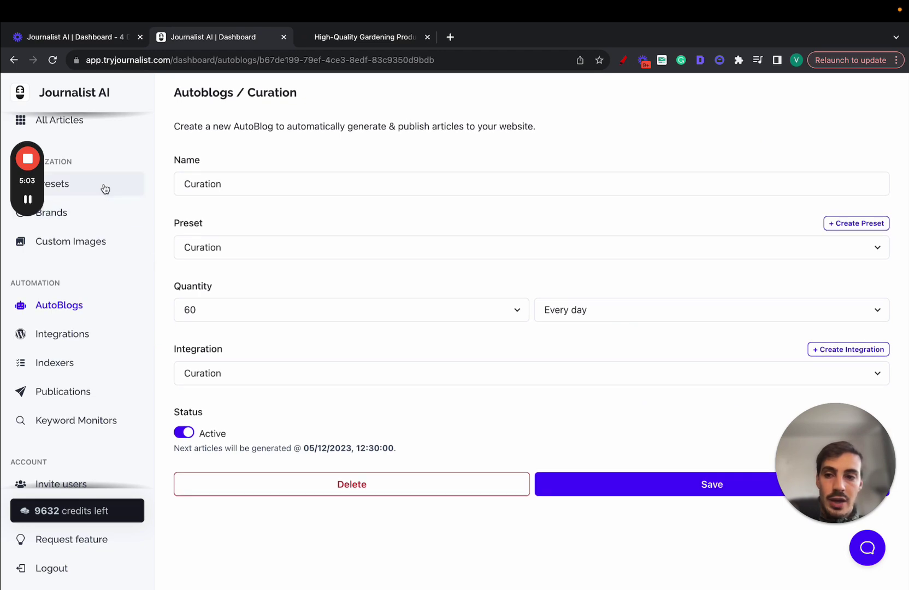
scroll(104, 183, up, 3)
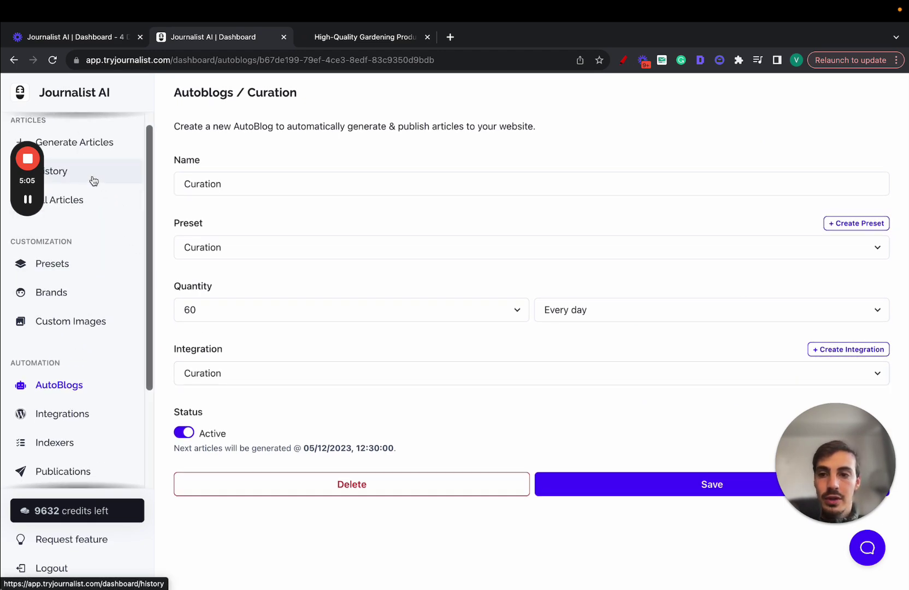
click(91, 181)
drag(839, 493, 78, 494)
scroll(483, 471, down, 1)
click(857, 490)
Step: Preview the grooming article and follow its conclusion's full-service link into a new tab
click(799, 265)
scroll(376, 313, down, 15)
scroll(376, 312, down, 10)
scroll(464, 372, up, 6)
scroll(504, 401, down, 2)
click(419, 395)
Step: Switch to the Biscuits & Bath Dog Services tab, close the gardening products tab, and scroll down
click(474, 40)
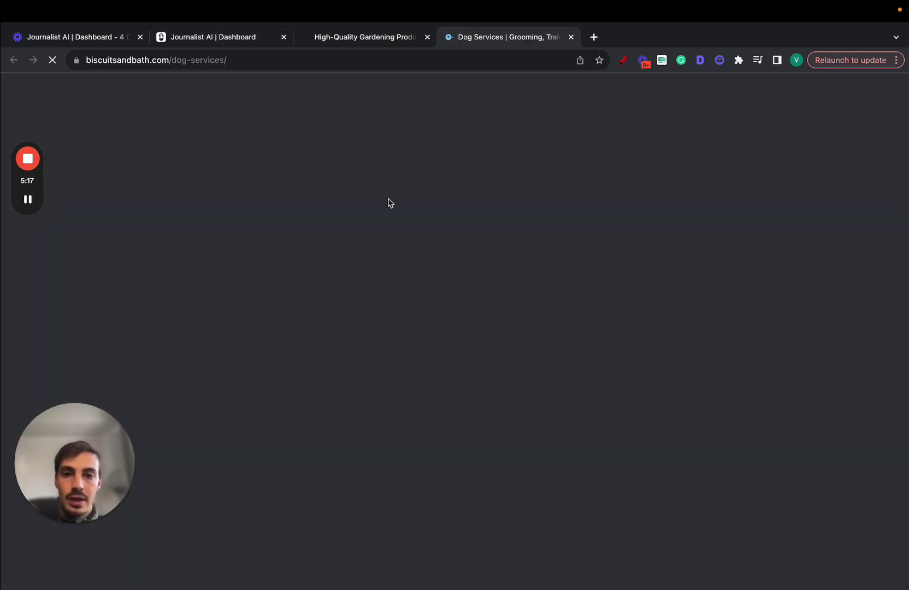
click(428, 37)
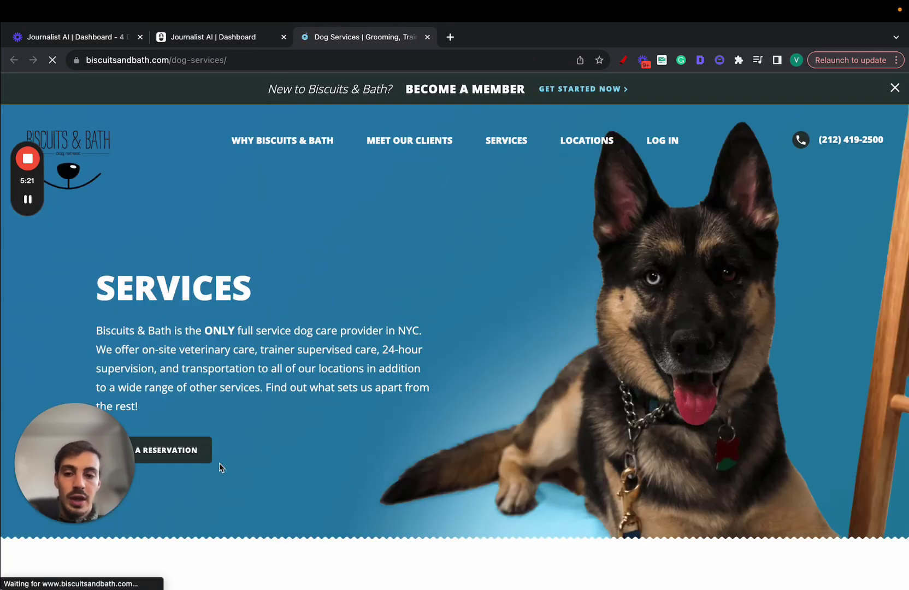
scroll(218, 463, down, 2)
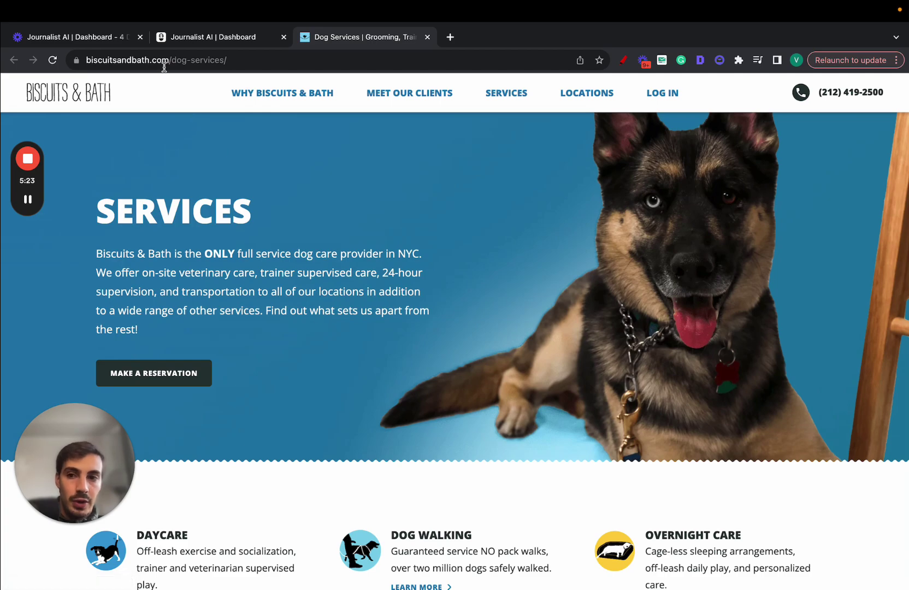
Step: Return to the grooming article, highlight its conclusion, step to the next article, and close the preview
key(ctrl+shift+Tab)
scroll(392, 371, down, 2)
drag(268, 325, 449, 413)
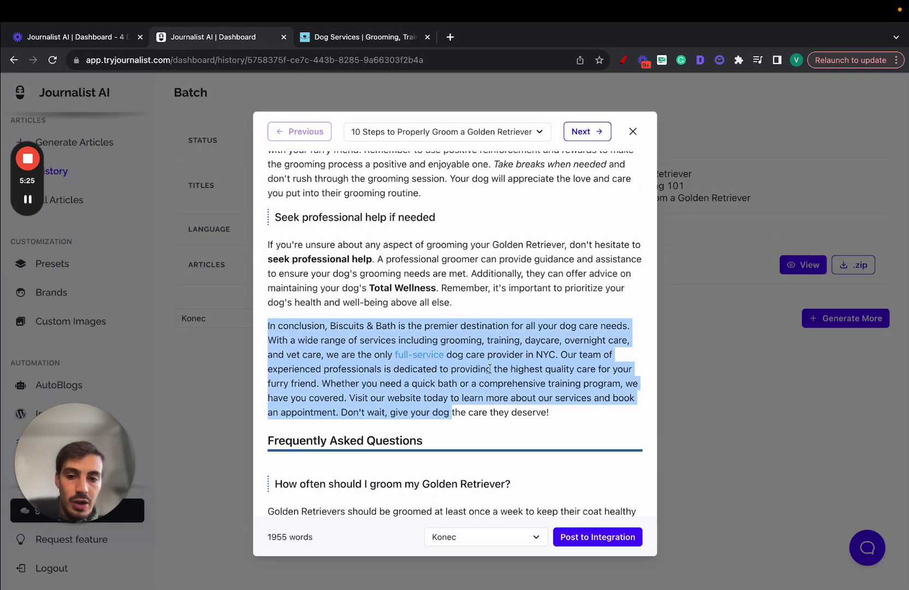
scroll(489, 368, up, 15)
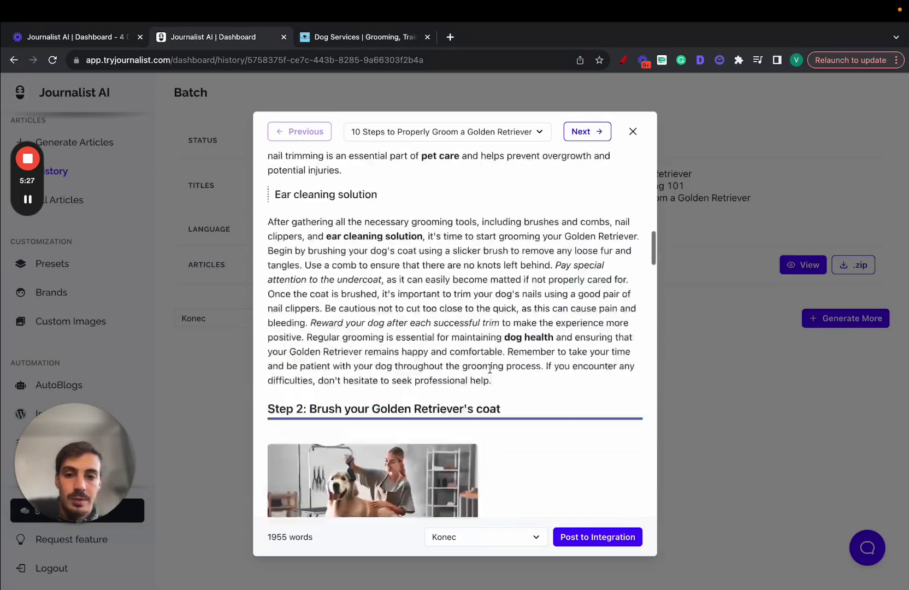
scroll(490, 369, up, 10)
click(588, 132)
click(633, 131)
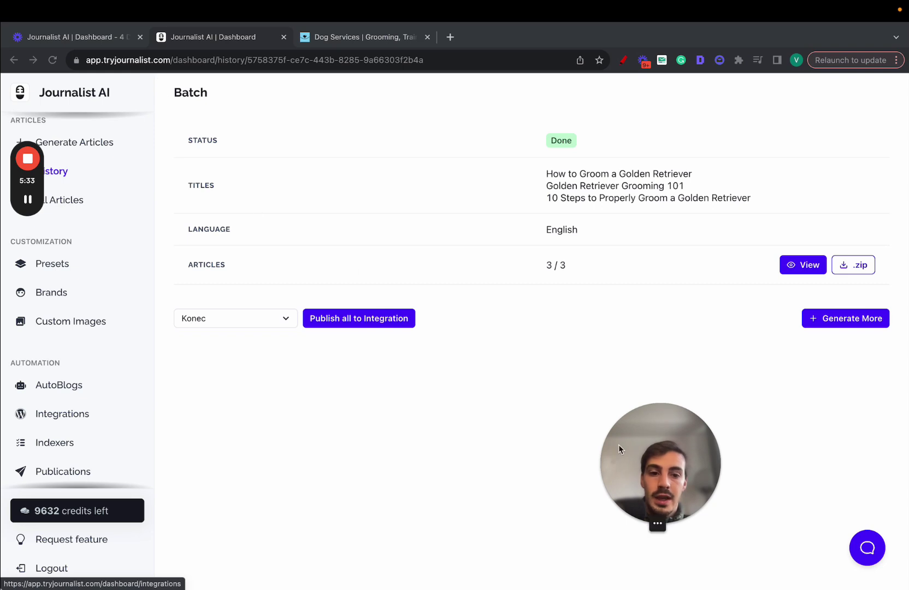
scroll(87, 183, up, 1)
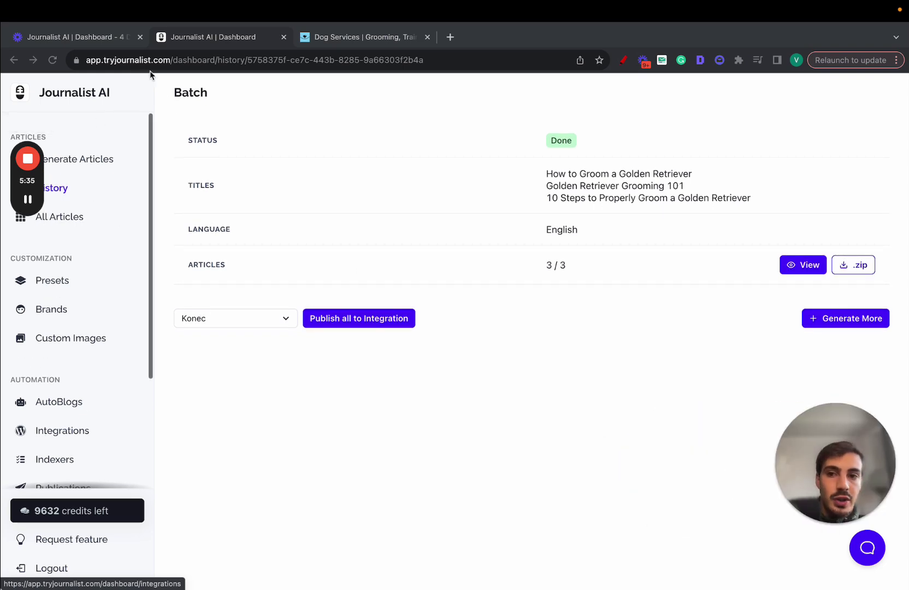
Step: On the article generation page, cycle through the Simple, Titles and Keywords modes
click(77, 165)
click(293, 185)
click(371, 175)
click(239, 184)
click(313, 179)
click(361, 179)
click(240, 176)
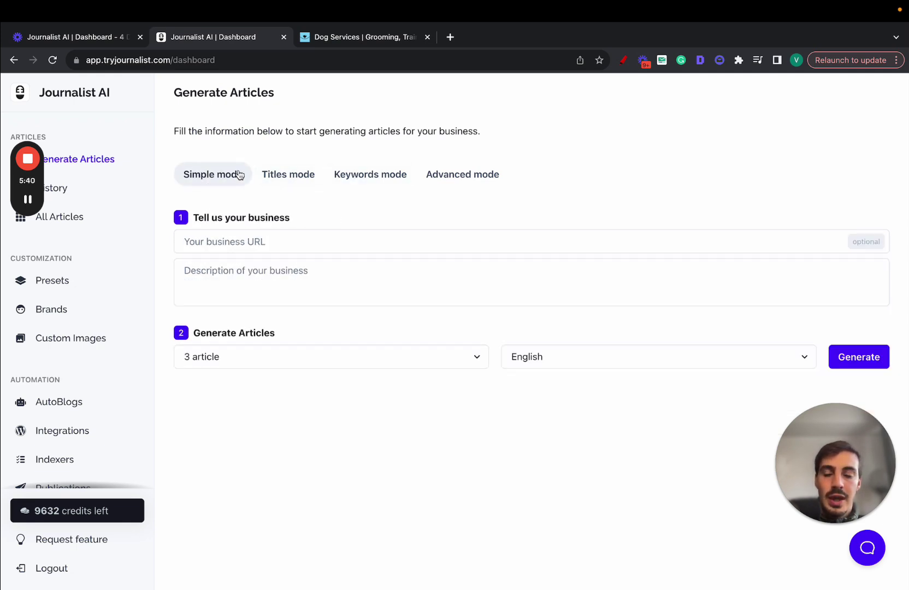
Step: In Advanced mode, view the preset and article-quantity choices, then open the Presets list
click(458, 184)
click(738, 244)
click(765, 305)
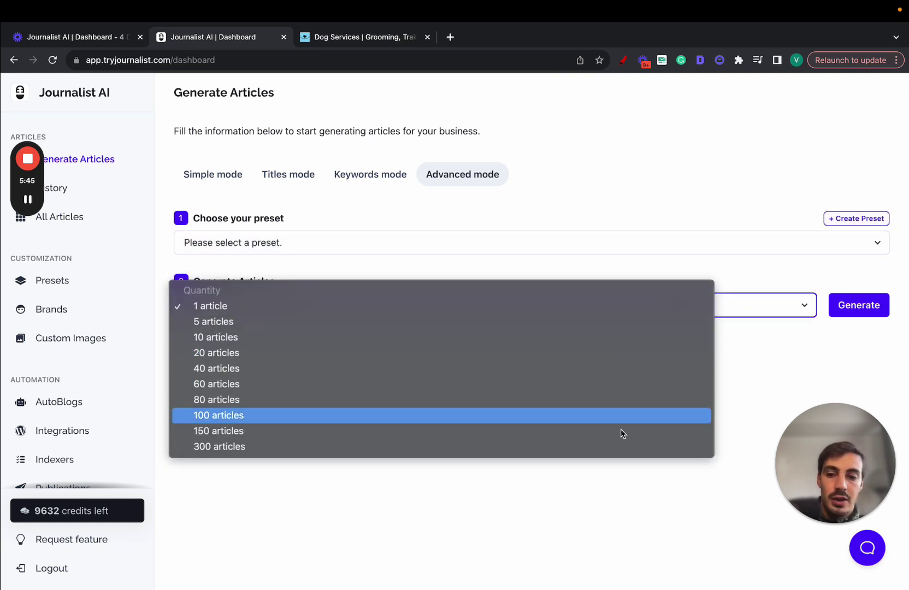
click(795, 336)
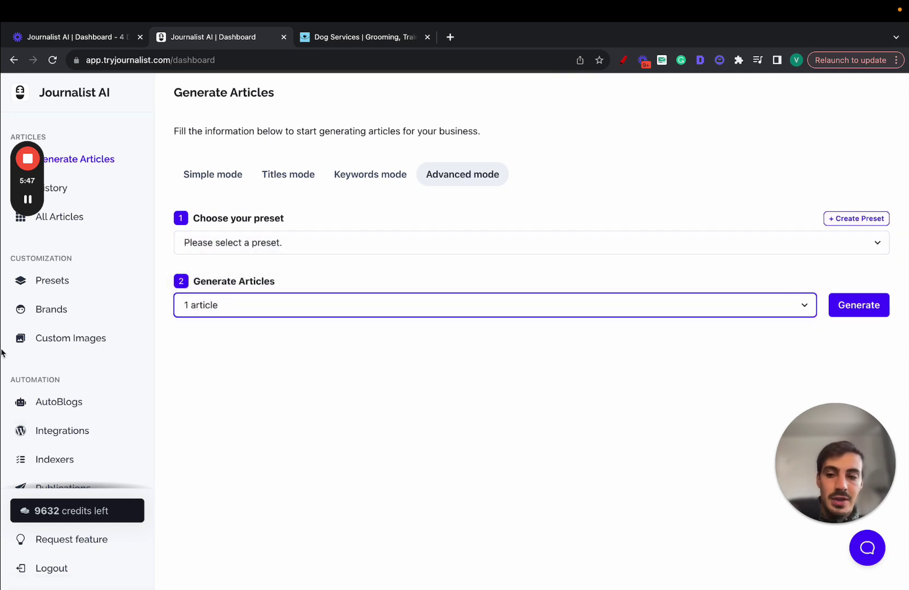
click(90, 280)
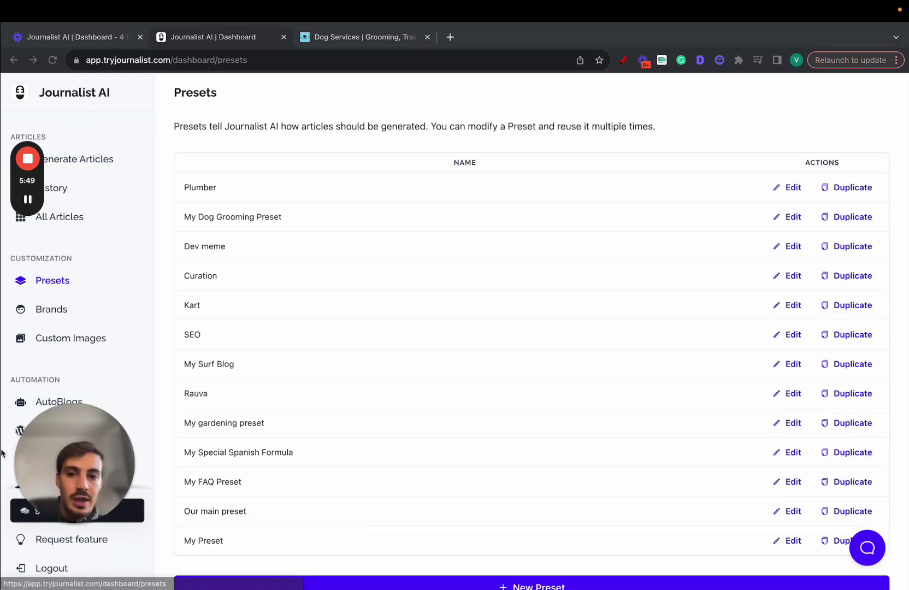
Step: Open My gardening preset for editing and collapse all seven settings sections
click(791, 424)
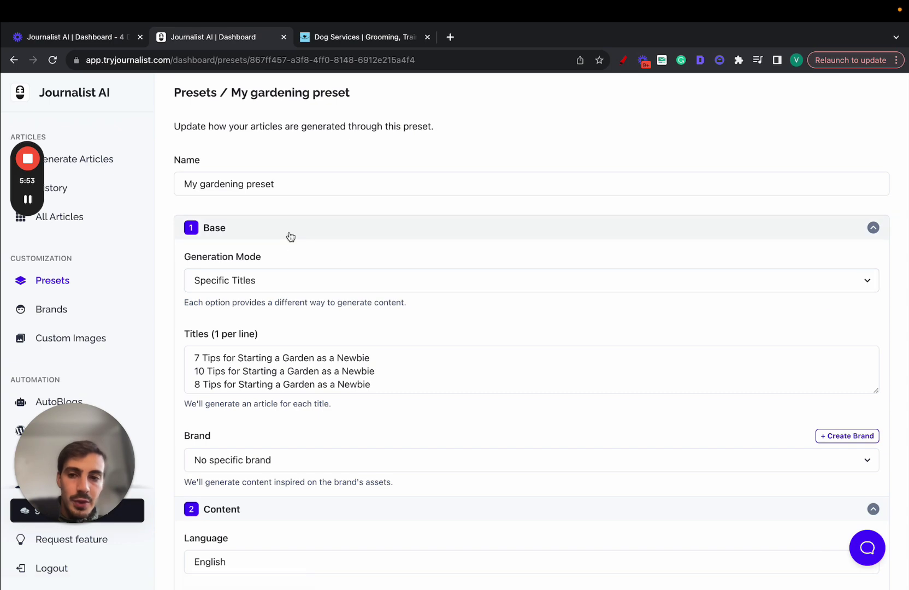
click(286, 234)
click(280, 255)
click(278, 281)
click(272, 313)
click(265, 326)
click(270, 352)
click(261, 377)
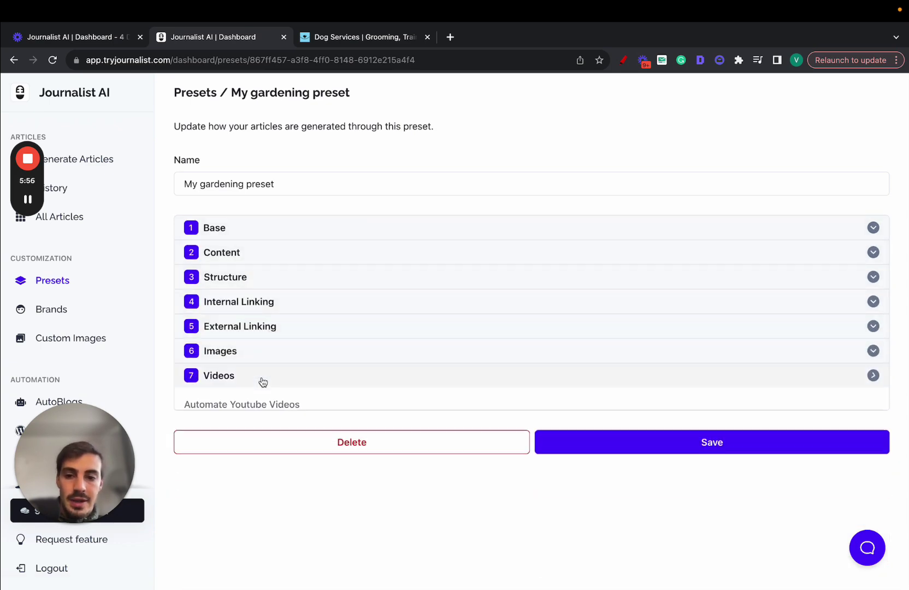
Step: Inspect the Base section, keeping Generation Mode on Specific Titles and pointing out Brand, then collapse it
click(238, 235)
scroll(250, 237, down, 2)
click(261, 203)
click(193, 233)
drag(185, 360, 217, 362)
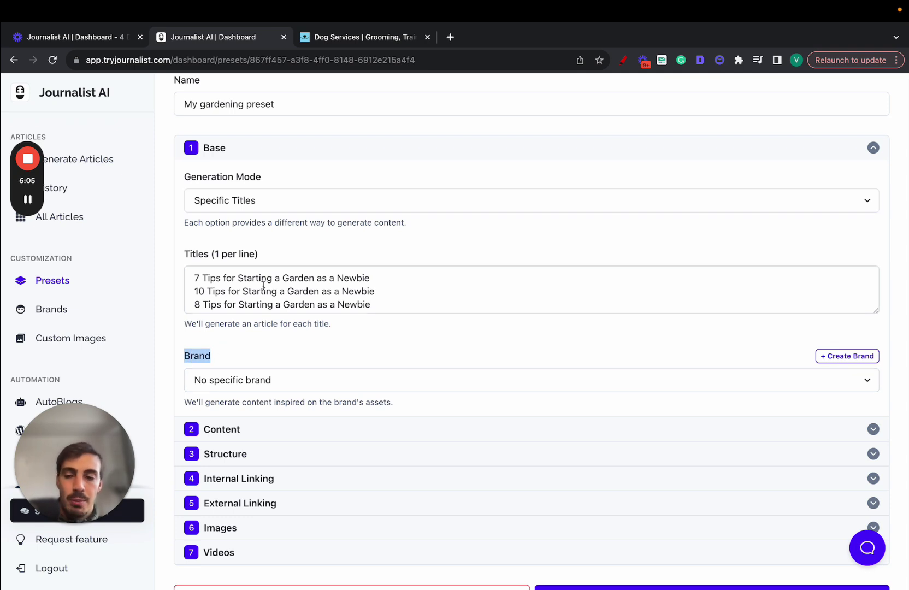
click(268, 156)
Step: Review the Content section's English language, Creativity range, Tone of Voice and Point of View, unchanged
click(247, 250)
scroll(284, 229, down, 3)
click(263, 185)
click(805, 170)
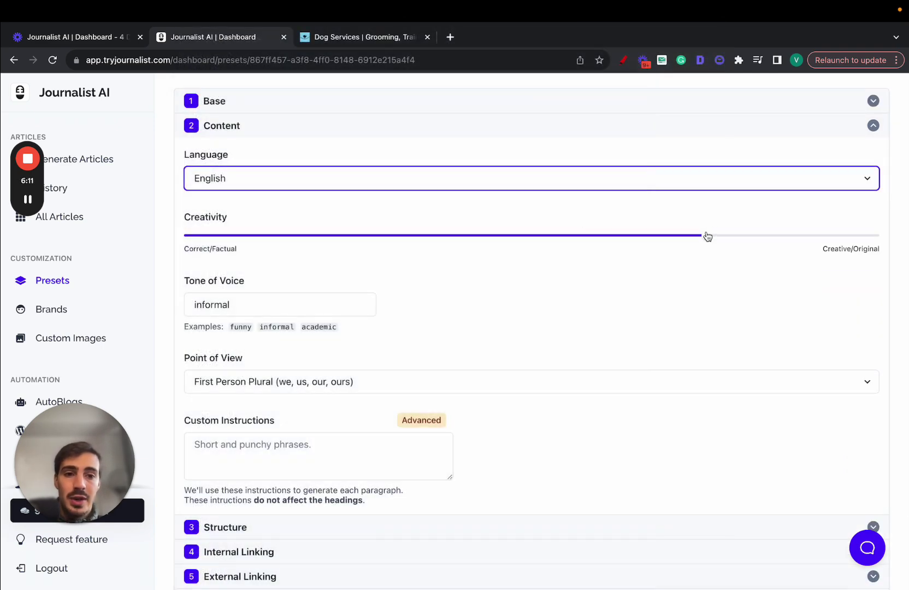
drag(708, 236, 601, 235)
triple_click(267, 287)
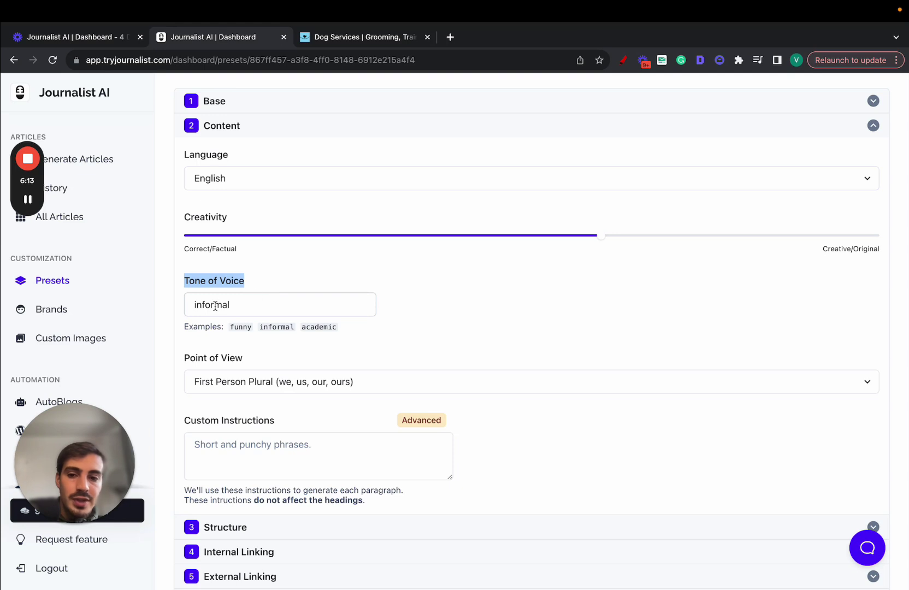
scroll(308, 331, down, 3)
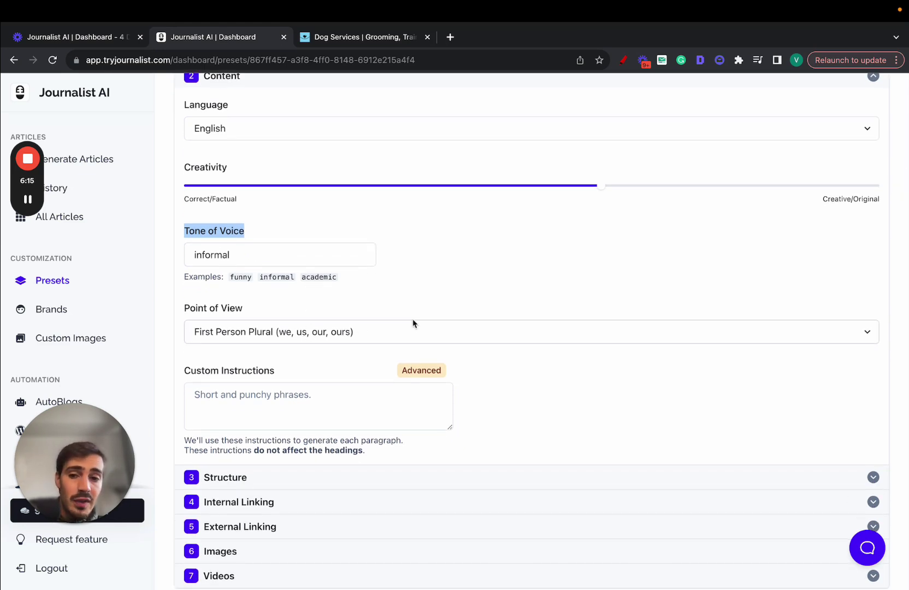
click(352, 306)
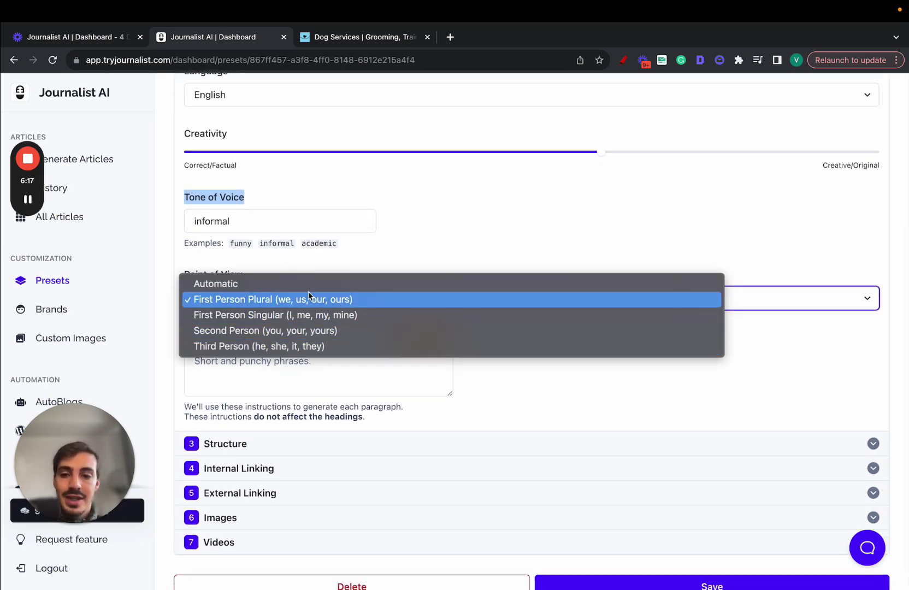
click(403, 251)
scroll(254, 344, up, 1)
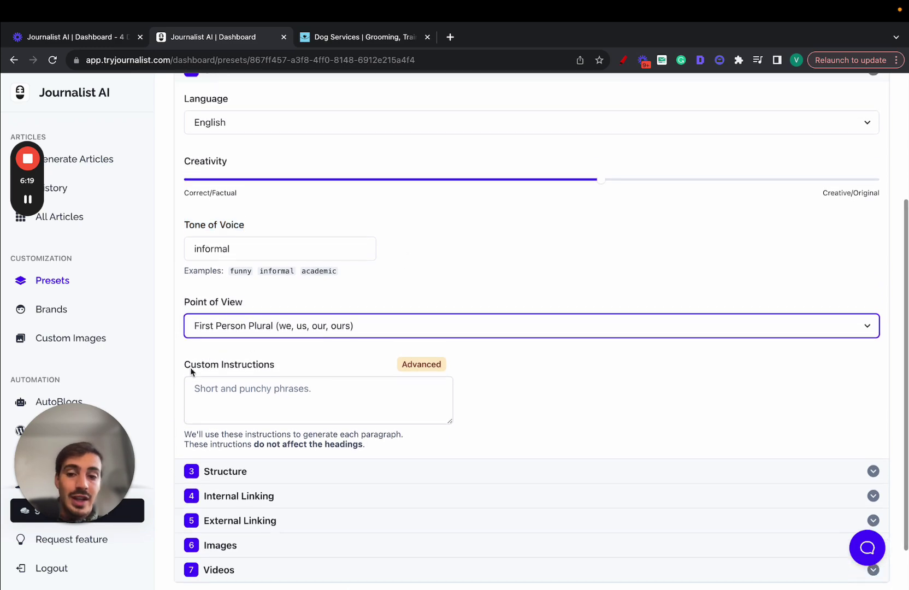
drag(195, 367, 275, 364)
scroll(273, 203, up, 3)
Step: Expand Structure, annotate the Call-To-Action URL with red sketches, then clear them and collapse Structure
click(235, 230)
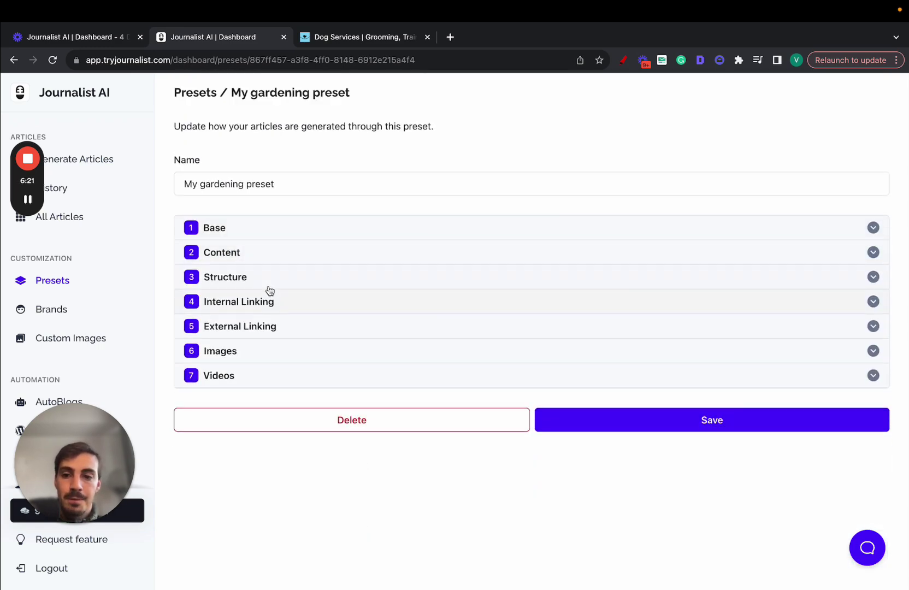
click(269, 288)
scroll(269, 288, down, 2)
triple_click(357, 261)
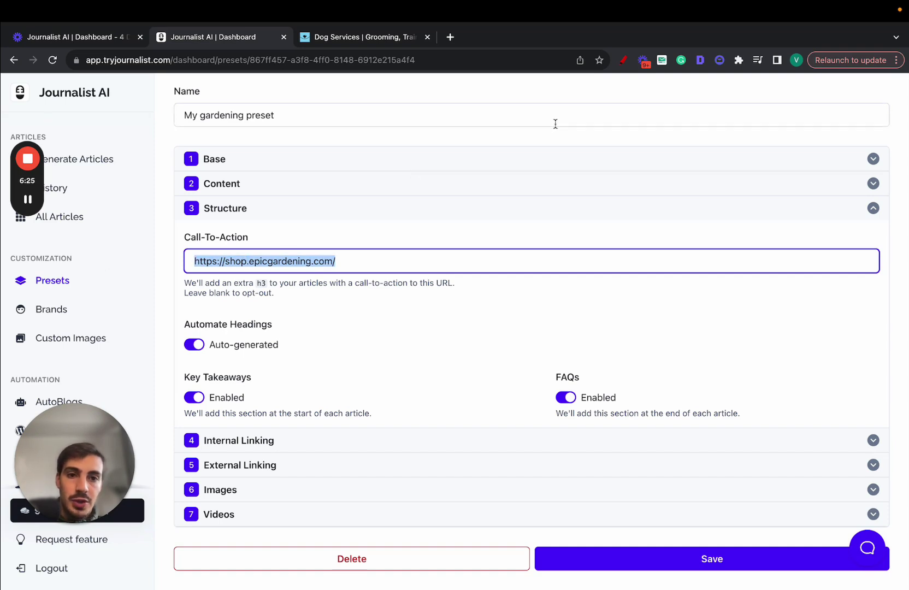
key(alt+shift+d)
mouse_move(446, 110)
mouse_down()
mouse_move(641, 264)
mouse_move(510, 121)
mouse_up()
mouse_move(462, 260)
mouse_down()
mouse_move(618, 284)
mouse_move(437, 265)
mouse_up()
mouse_move(526, 289)
mouse_down()
mouse_move(360, 409)
mouse_move(260, 379)
mouse_up()
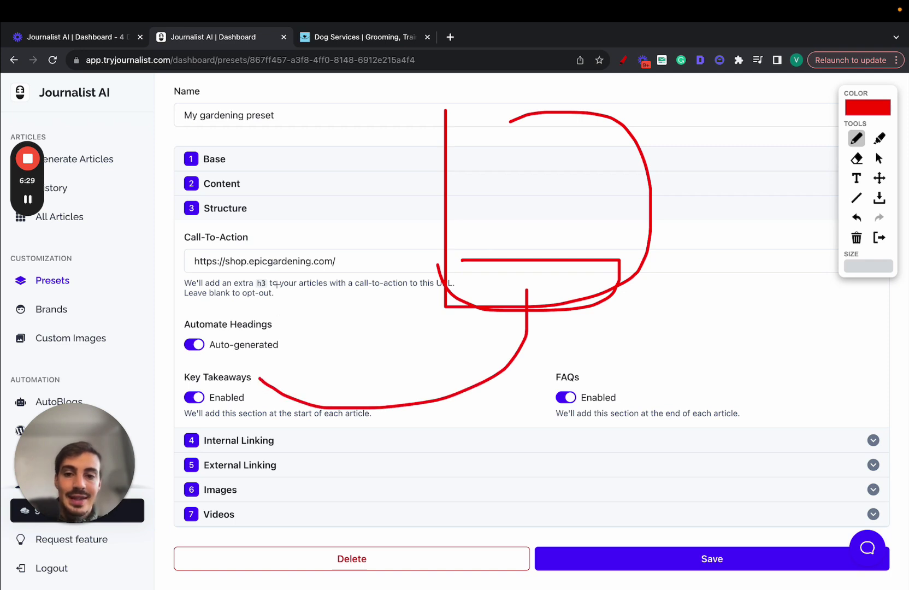
drag(192, 278, 296, 277)
click(880, 238)
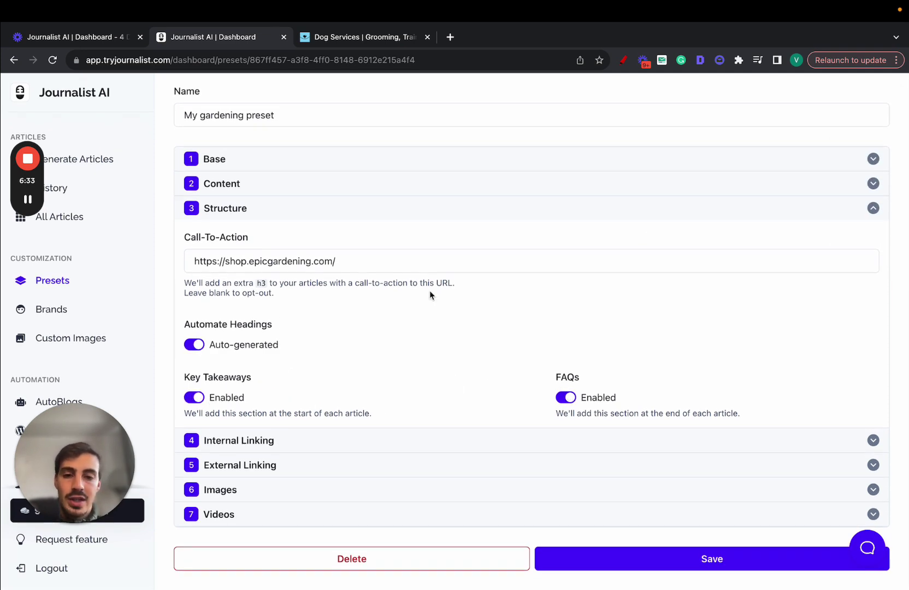
click(337, 211)
Step: Expand Internal Linking, annotate the sitemap URL in red, then clear the drawings and collapse it
click(257, 312)
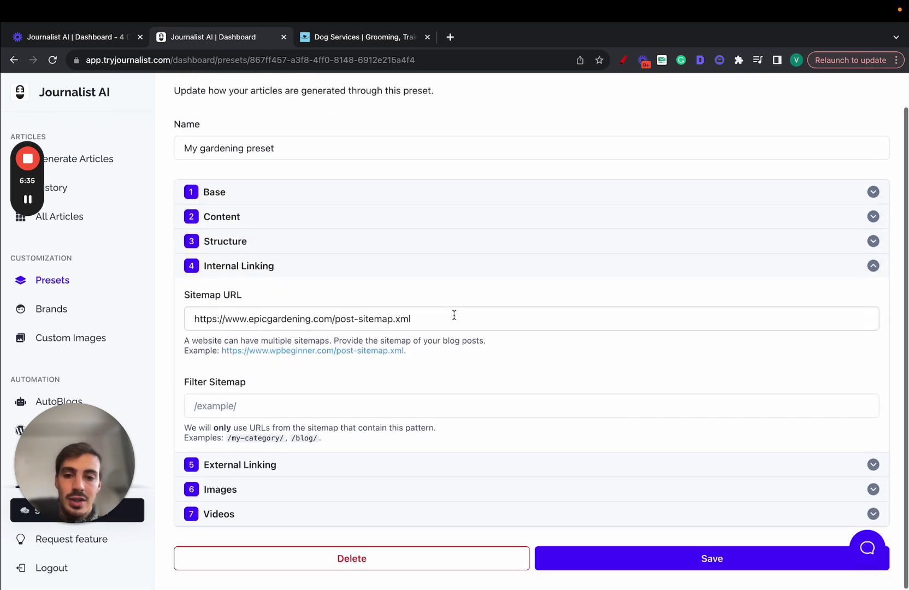
triple_click(453, 315)
click(623, 60)
mouse_move(582, 113)
mouse_down()
mouse_move(690, 102)
mouse_move(570, 93)
mouse_up()
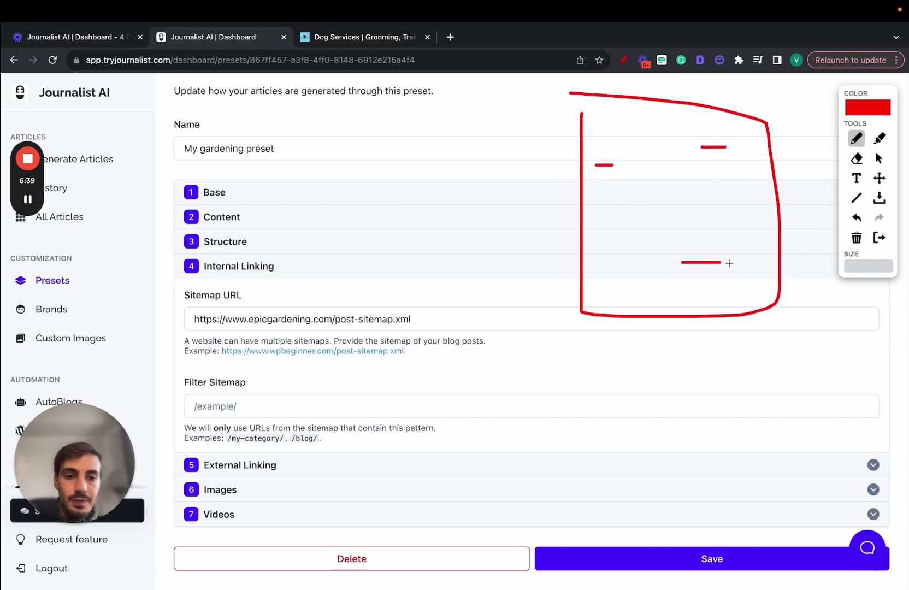
drag(645, 271, 453, 227)
drag(598, 165, 431, 165)
drag(713, 148, 582, 142)
drag(702, 255, 456, 228)
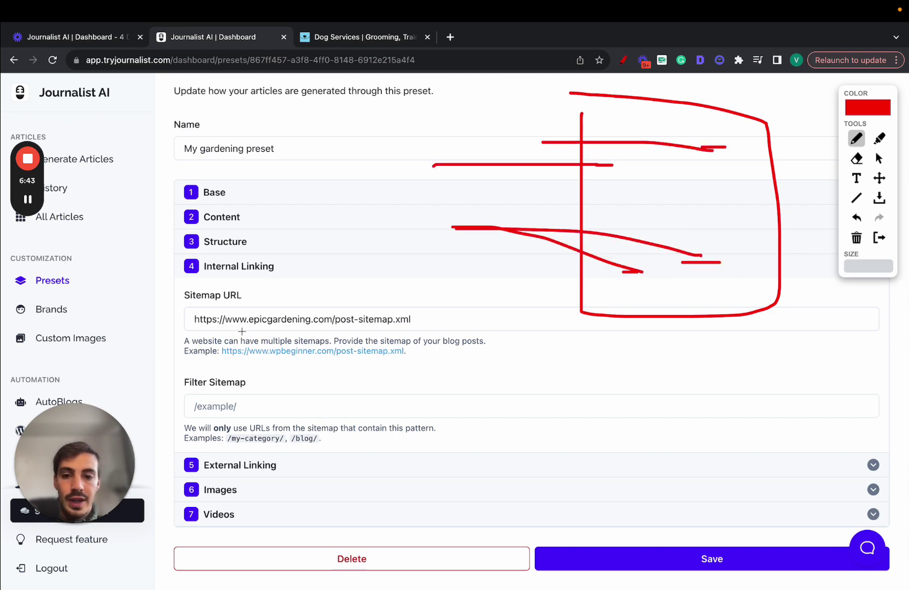
drag(237, 332, 378, 332)
click(881, 237)
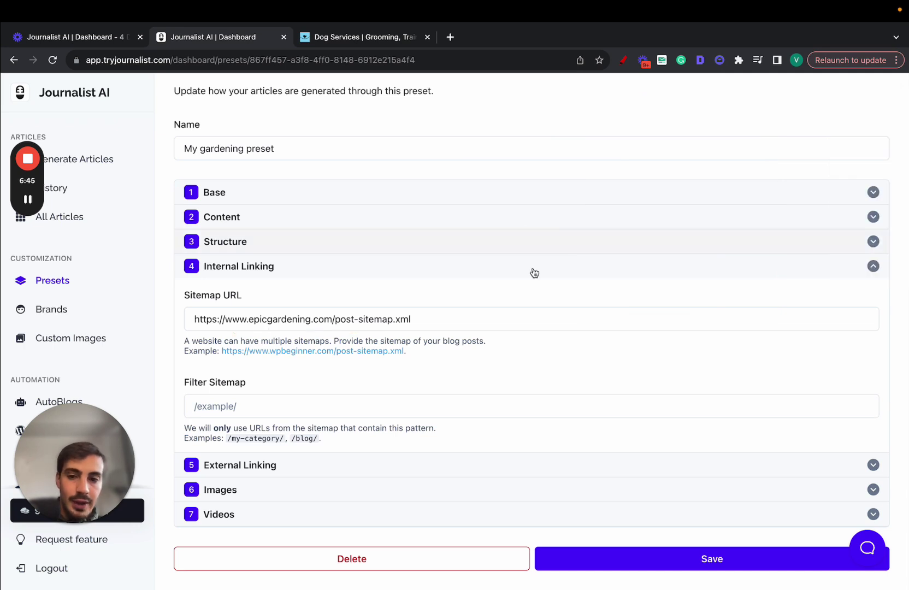
click(238, 276)
Step: Check External Linking and the Images provider list, keeping DALLE-3 Images, then collapse both
click(255, 345)
click(263, 333)
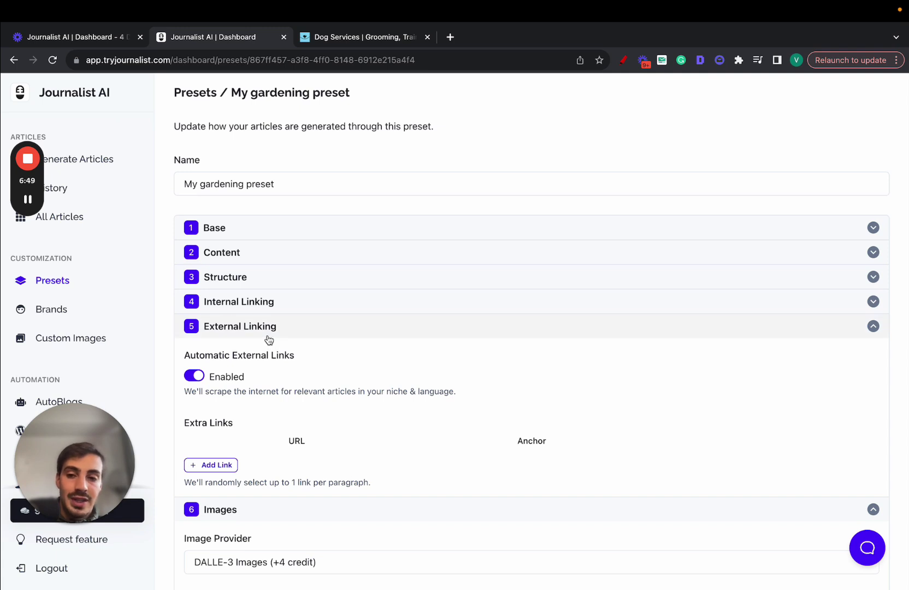
click(269, 334)
scroll(256, 371, down, 1)
click(257, 374)
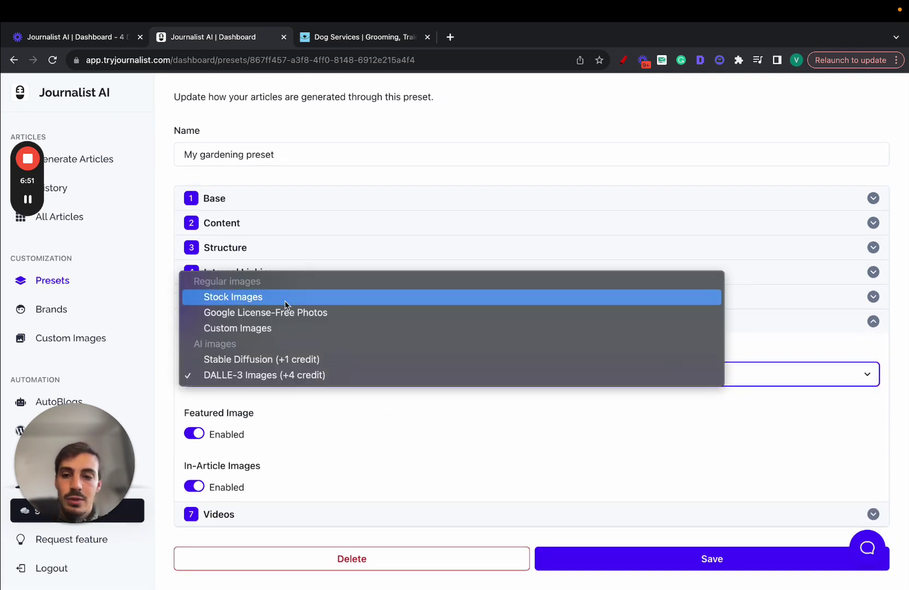
click(314, 399)
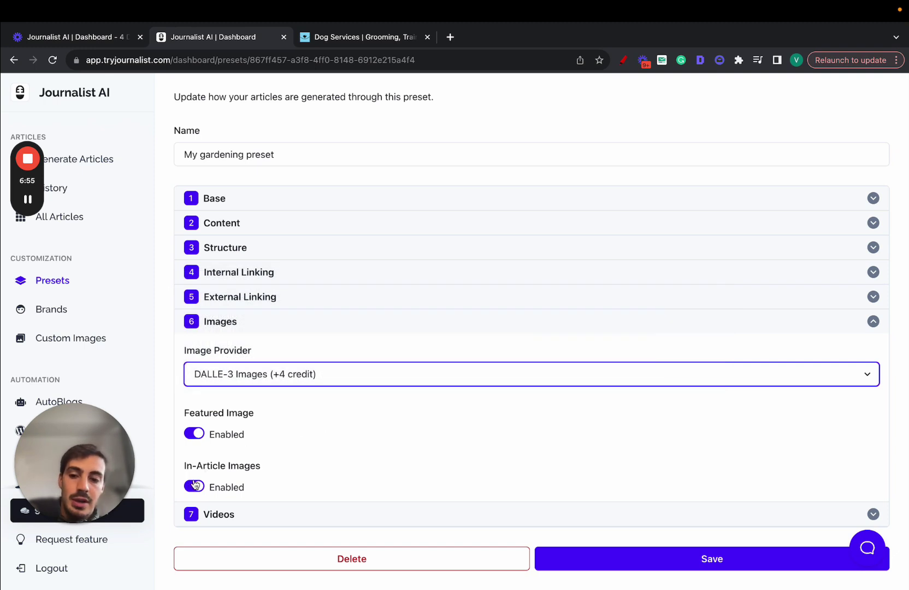
click(286, 333)
Step: Expand Videos, toggle Automate Youtube Videos off and back on, annotate and clear, then collapse it
click(281, 382)
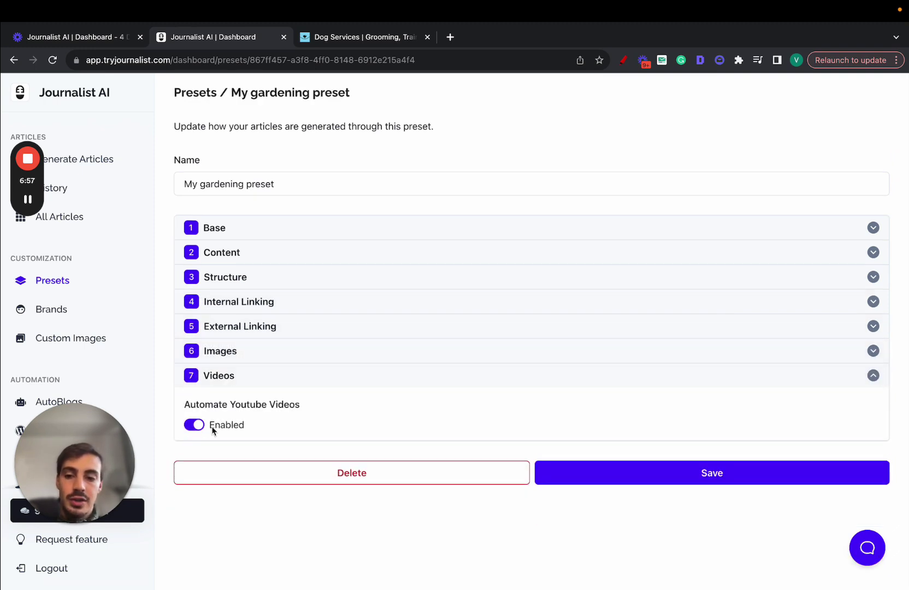
click(194, 425)
click(194, 426)
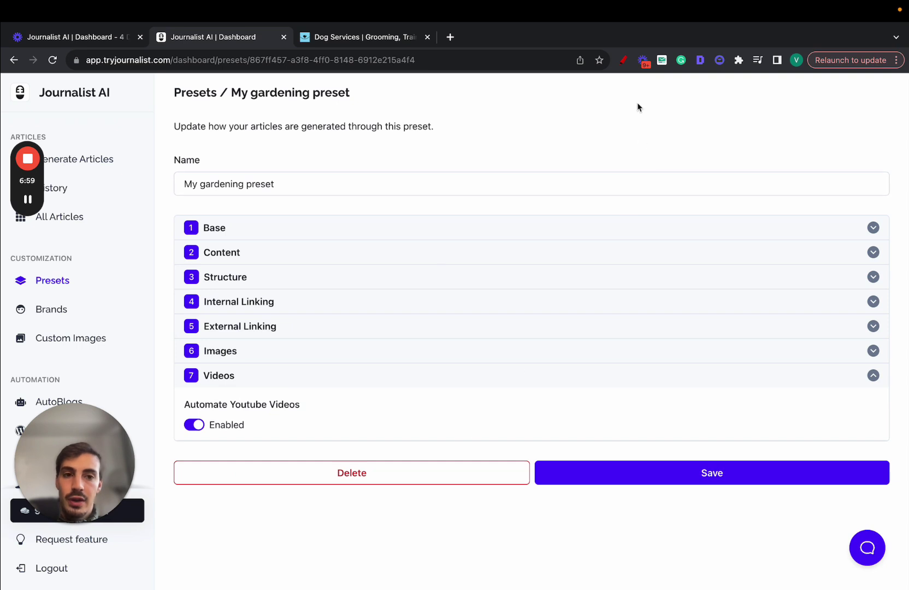
click(623, 60)
drag(556, 131, 670, 214)
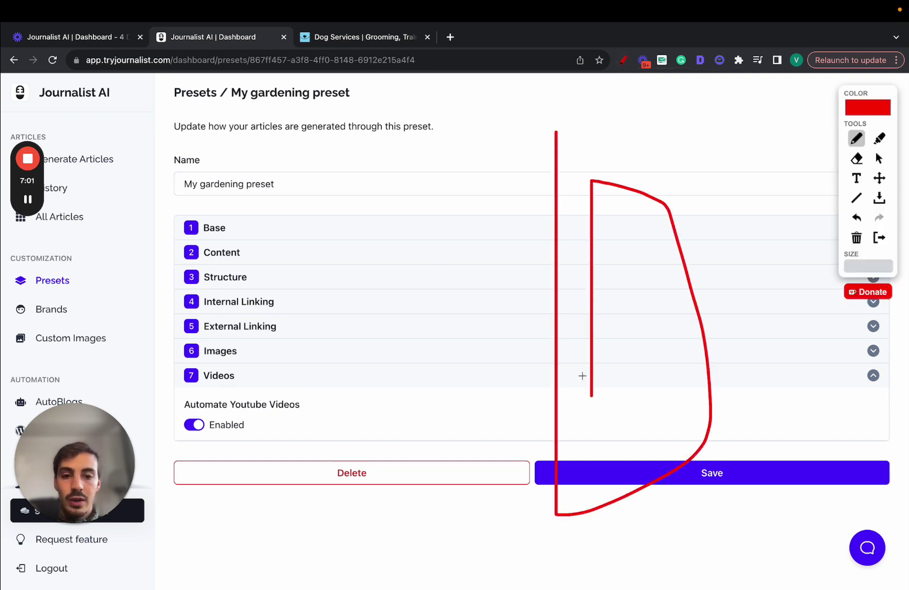
drag(453, 287, 185, 190)
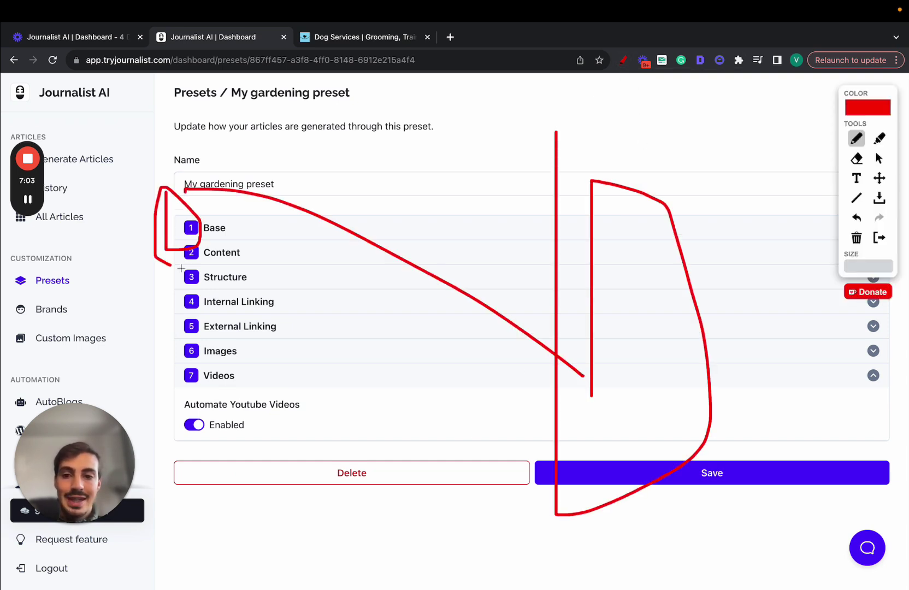
drag(256, 258, 649, 411)
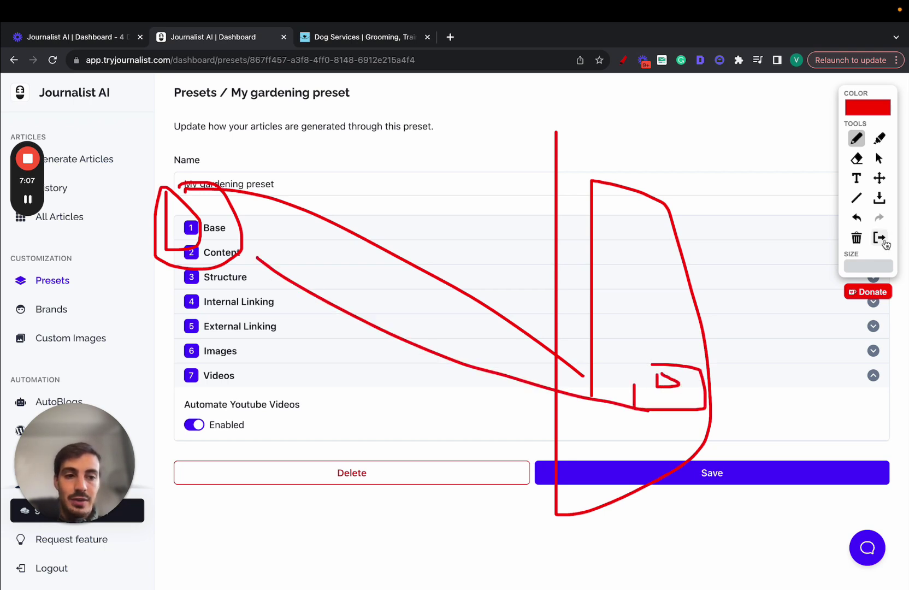
click(881, 239)
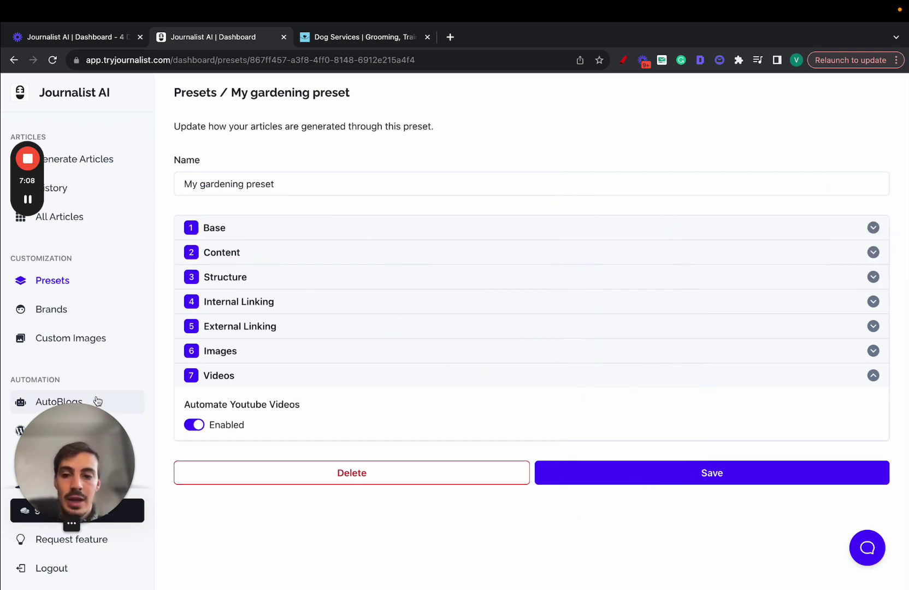
click(250, 381)
click(176, 64)
Step: In Advanced generation mode, choose My gardening preset and 150 articles
click(321, 160)
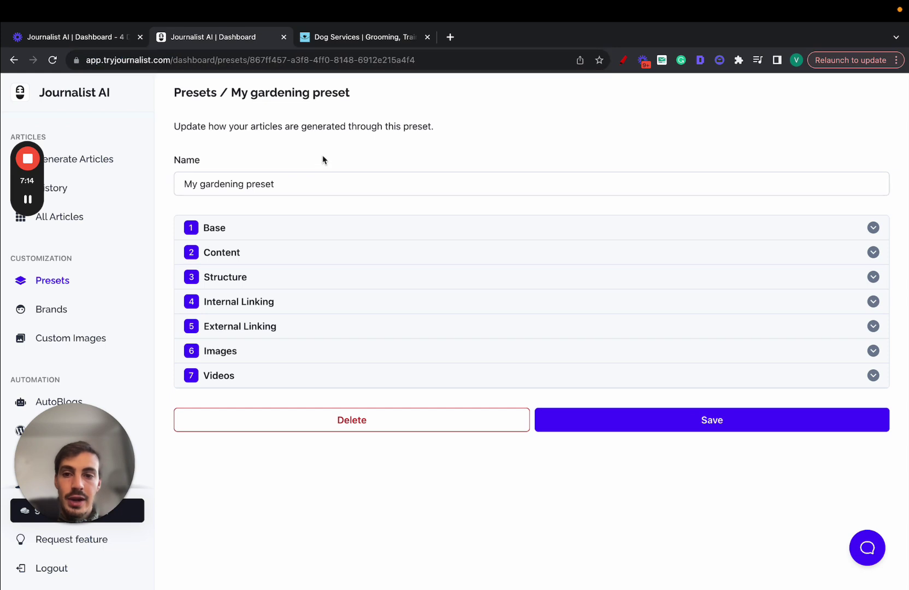
click(89, 159)
click(463, 175)
click(397, 249)
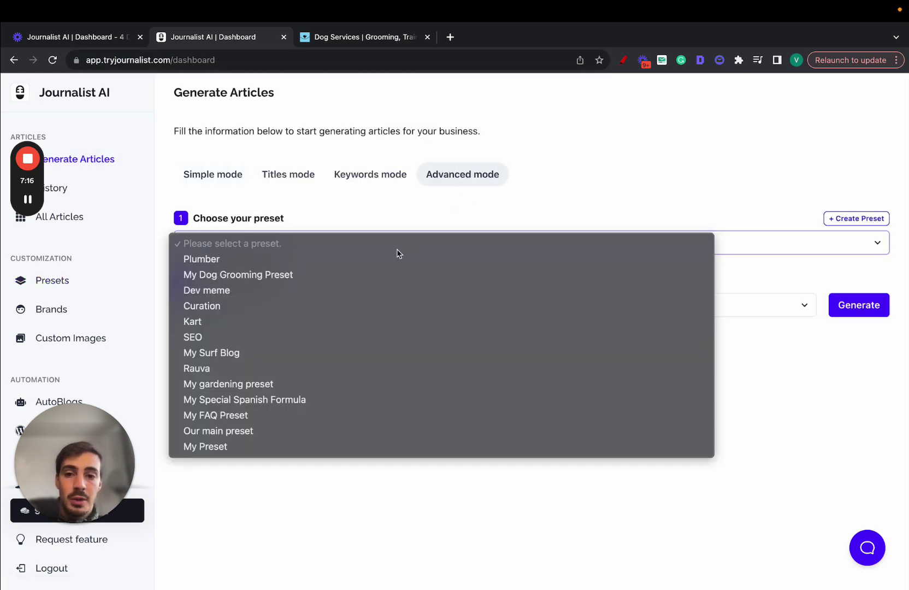
click(325, 387)
click(412, 304)
click(351, 464)
Step: Open the newbie-garden batch from History, browse its three article previews, and close the preview
click(60, 188)
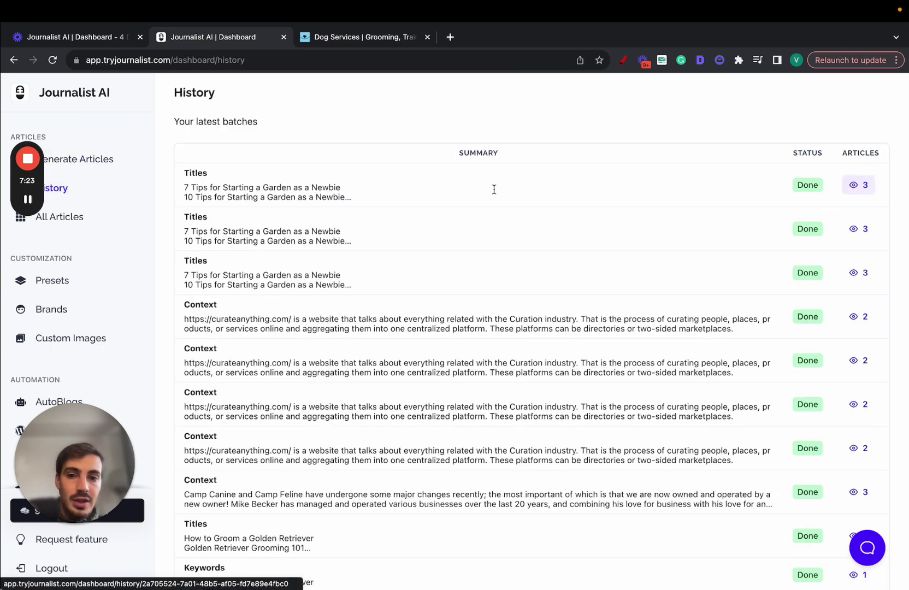
click(339, 188)
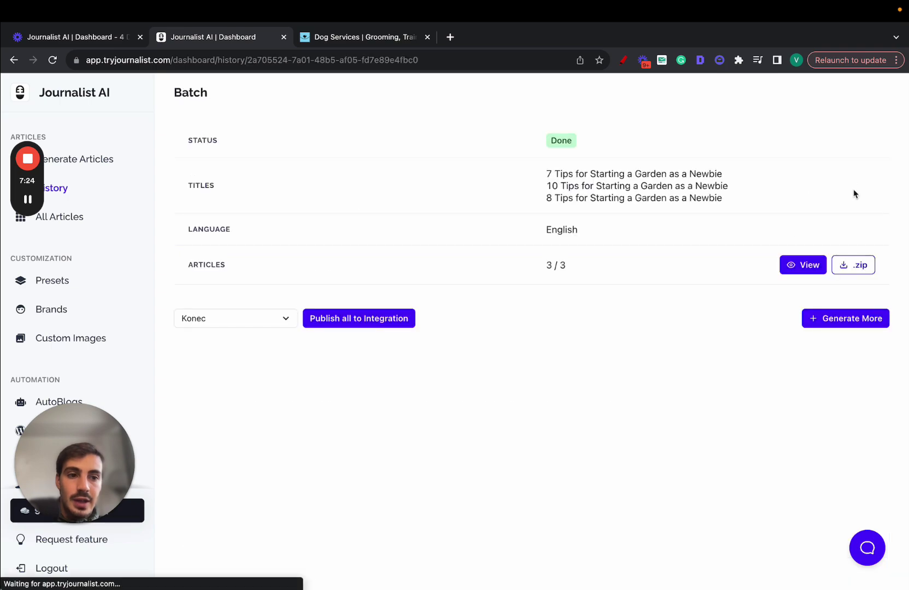
click(787, 265)
click(583, 132)
click(583, 130)
scroll(374, 266, down, 3)
scroll(375, 266, down, 15)
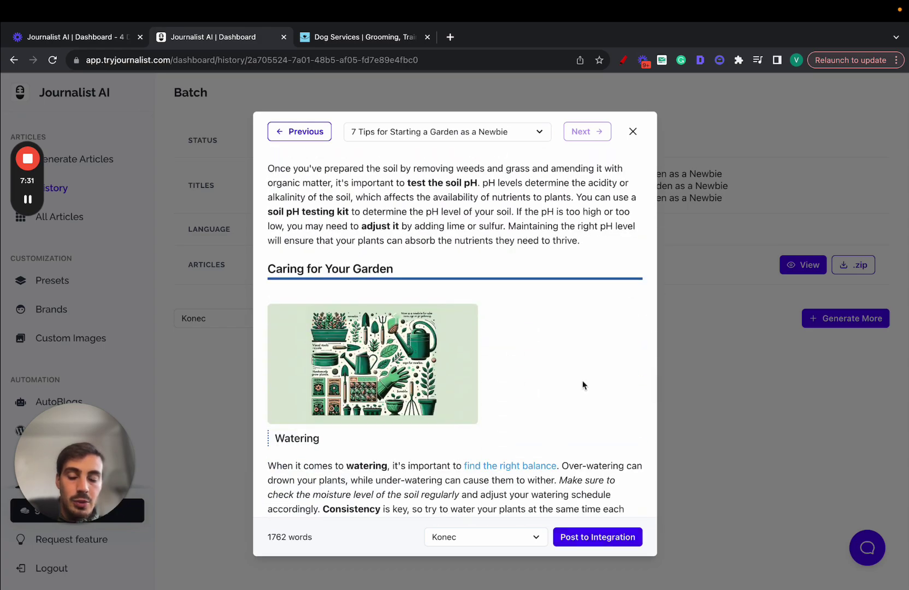
scroll(583, 385, up, 20)
click(633, 131)
Step: Go to Indexers and start a New Indexer to show the Create form
scroll(131, 437, down, 3)
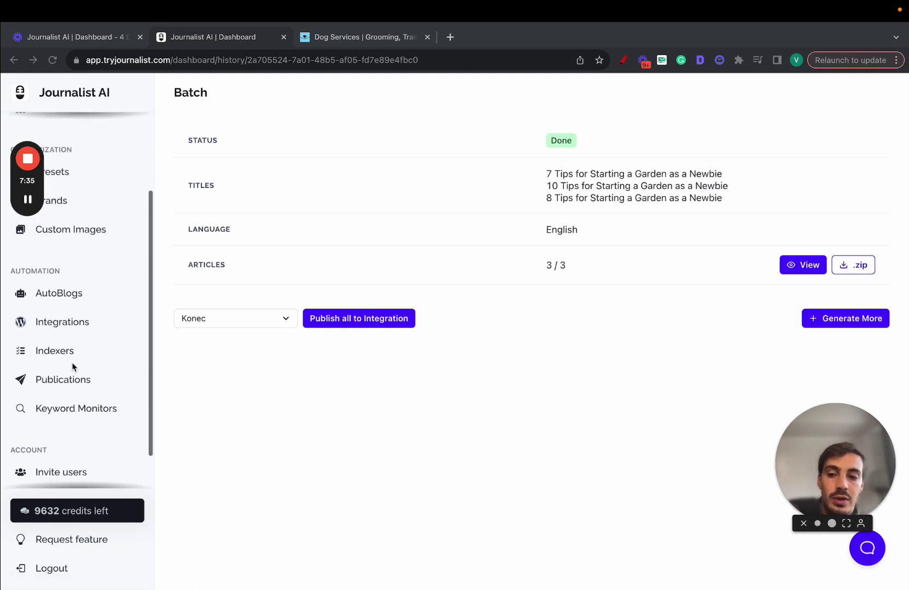
click(88, 351)
click(545, 224)
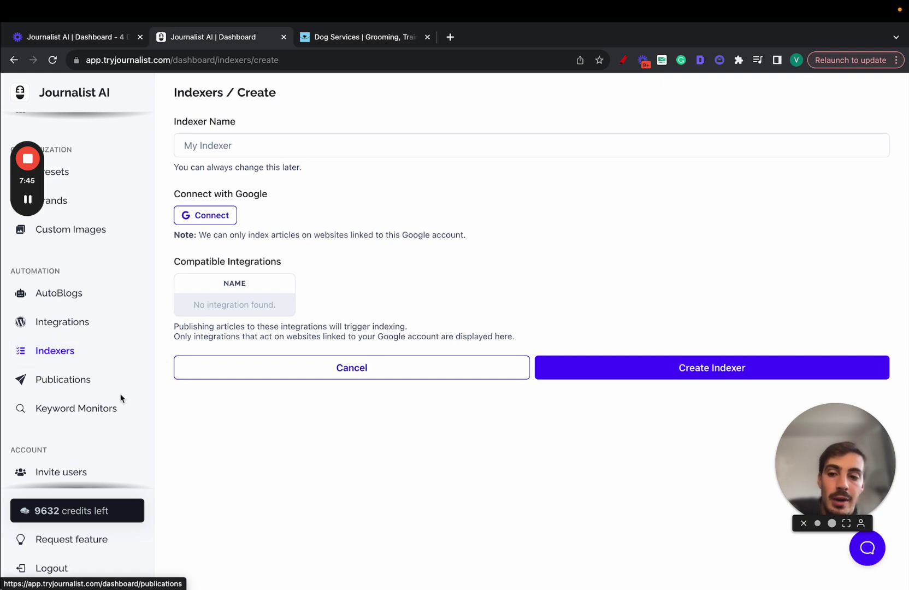
Step: Open the Gardening Site keyword monitor and highlight its top suggested keywords
click(88, 411)
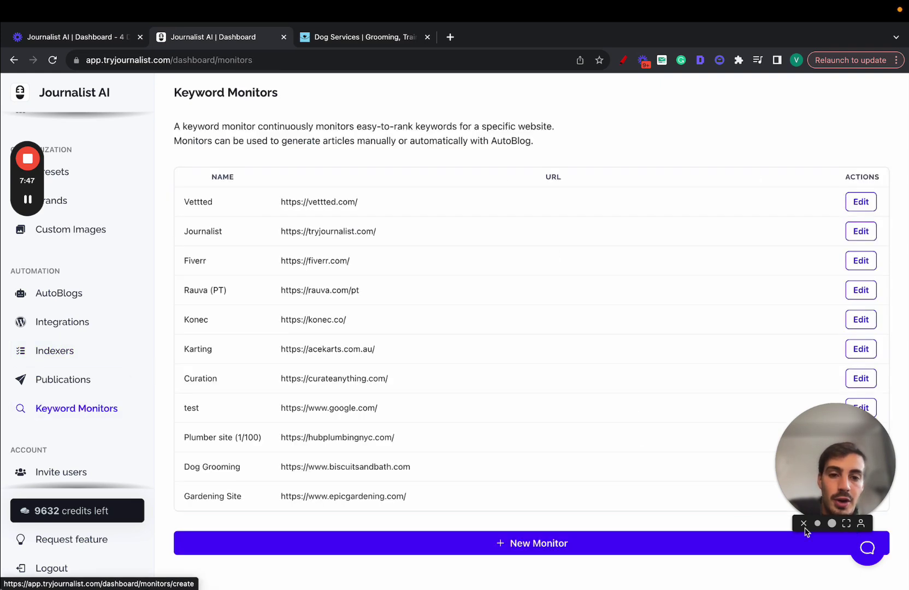
click(861, 497)
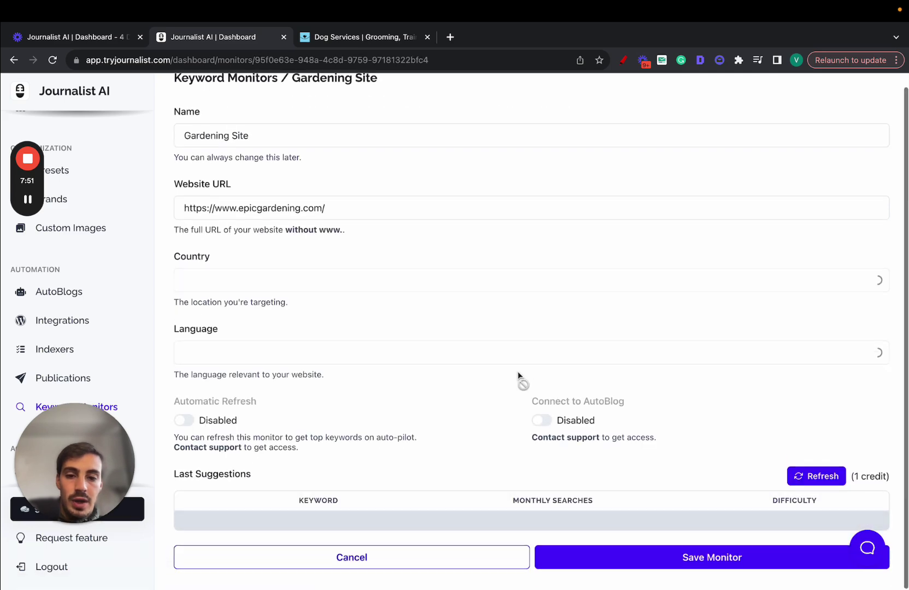
scroll(517, 375, down, 8)
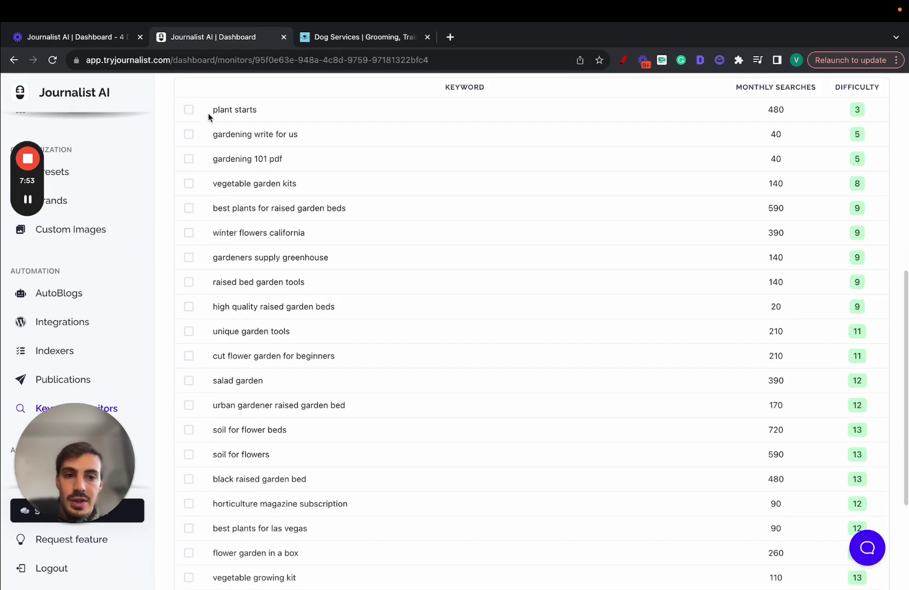
drag(284, 455, 842, 106)
click(884, 314)
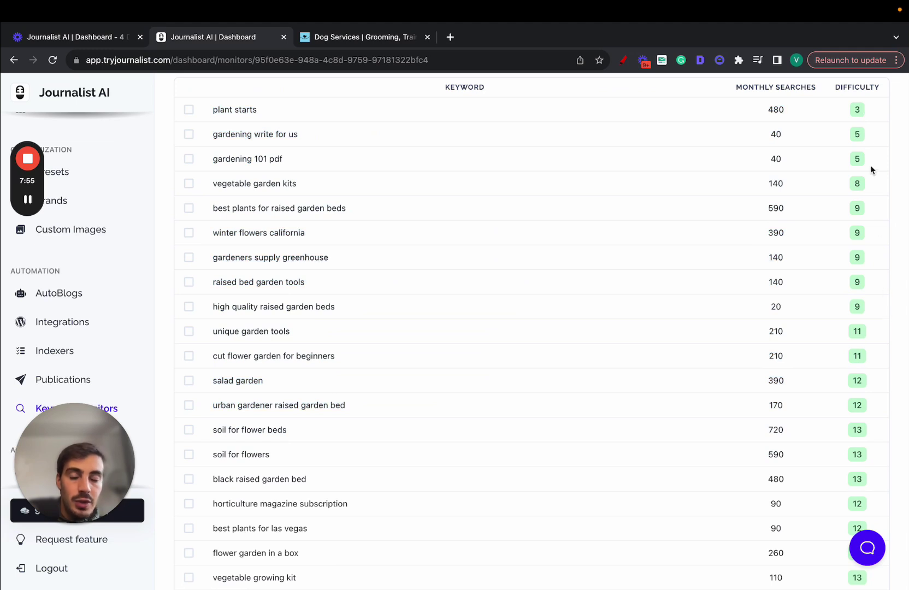
Step: Highlight the monthly search counts of the top keywords, then scroll back to the top
drag(763, 108, 773, 356)
drag(99, 436, 619, 379)
click(190, 221)
scroll(191, 260, up, 10)
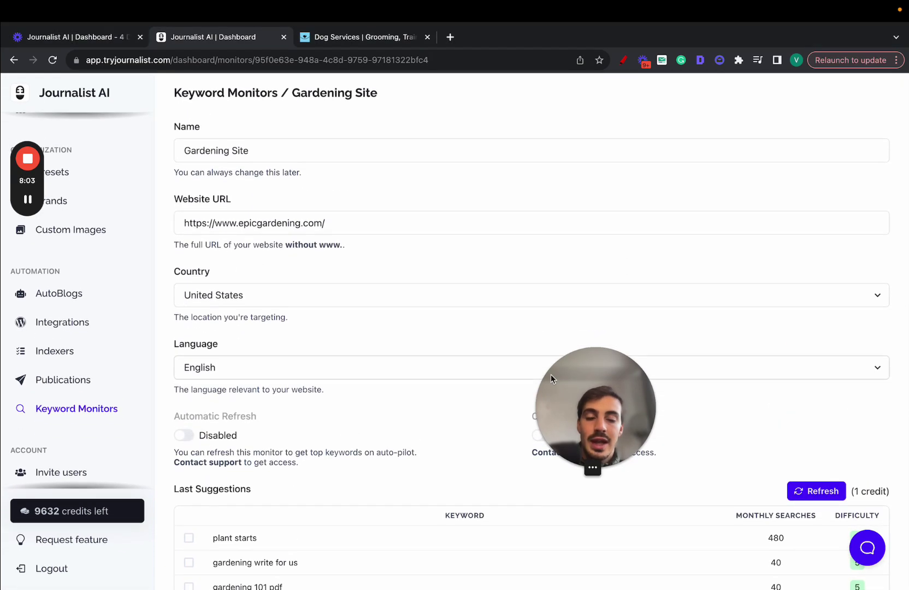
drag(552, 386, 470, 237)
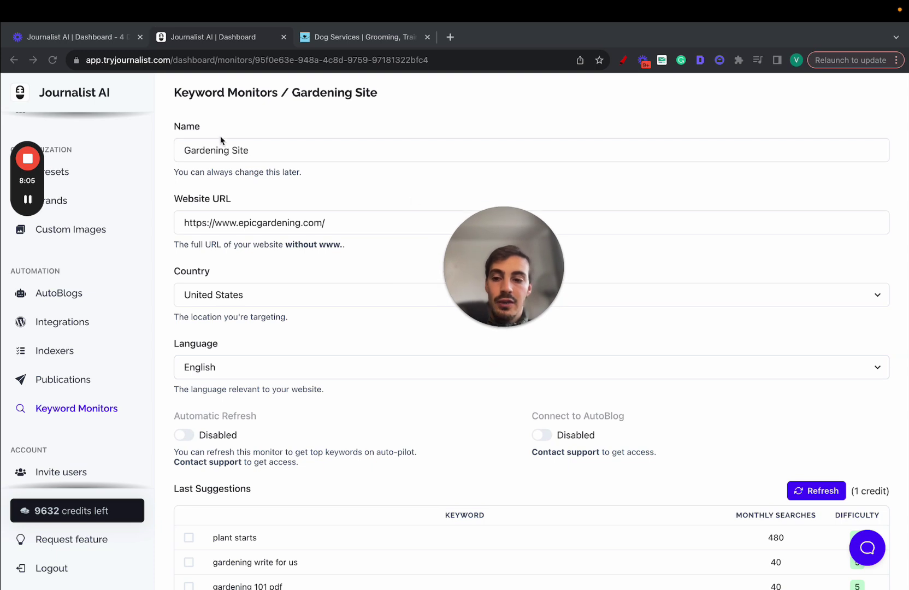
scroll(82, 273, up, 4)
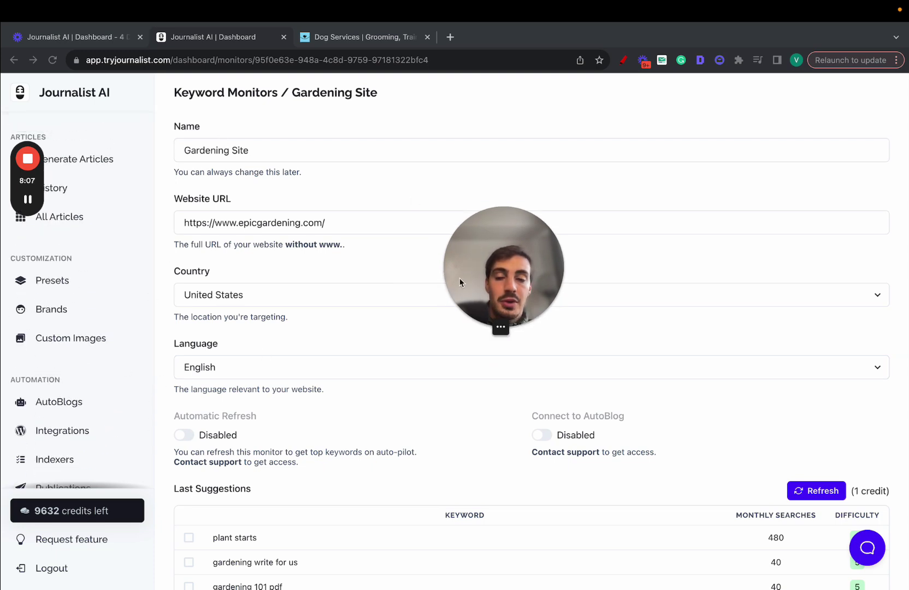
drag(471, 272, 462, 238)
mouse_move(30, 165)
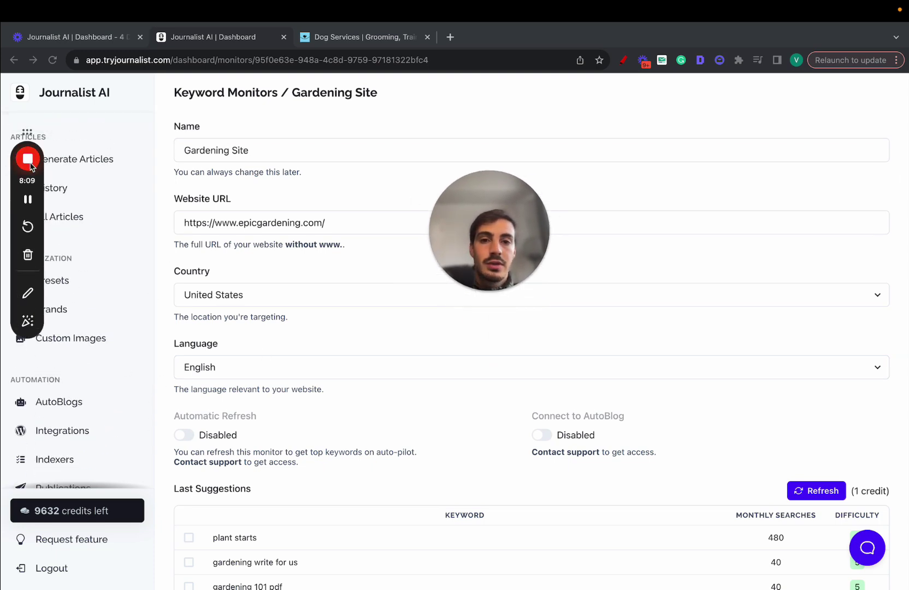